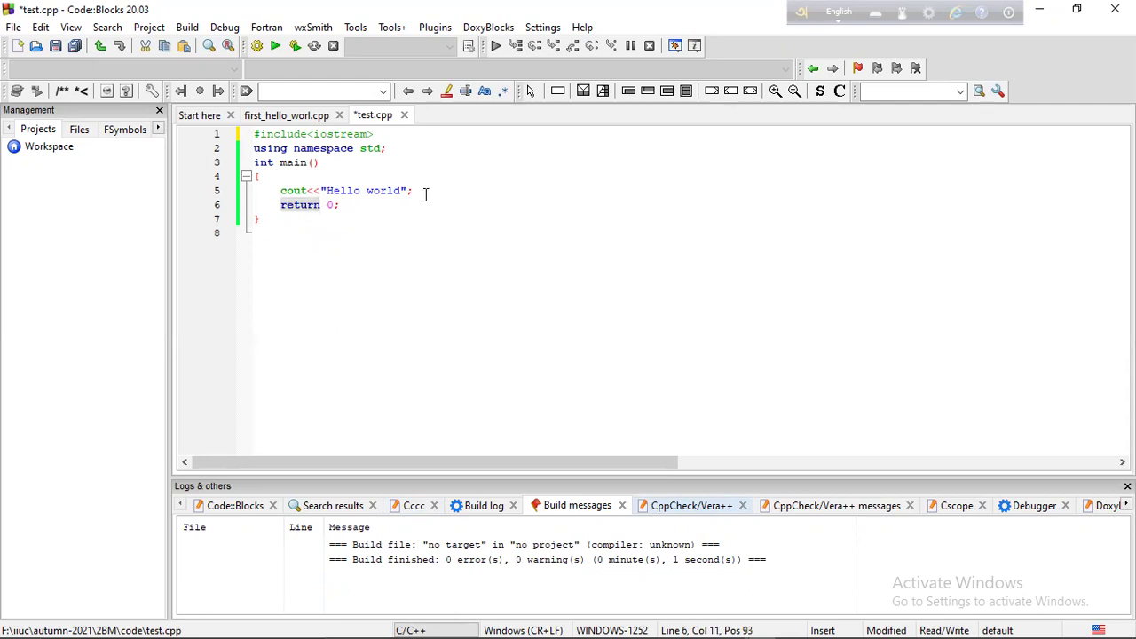
click(380, 191)
click(340, 192)
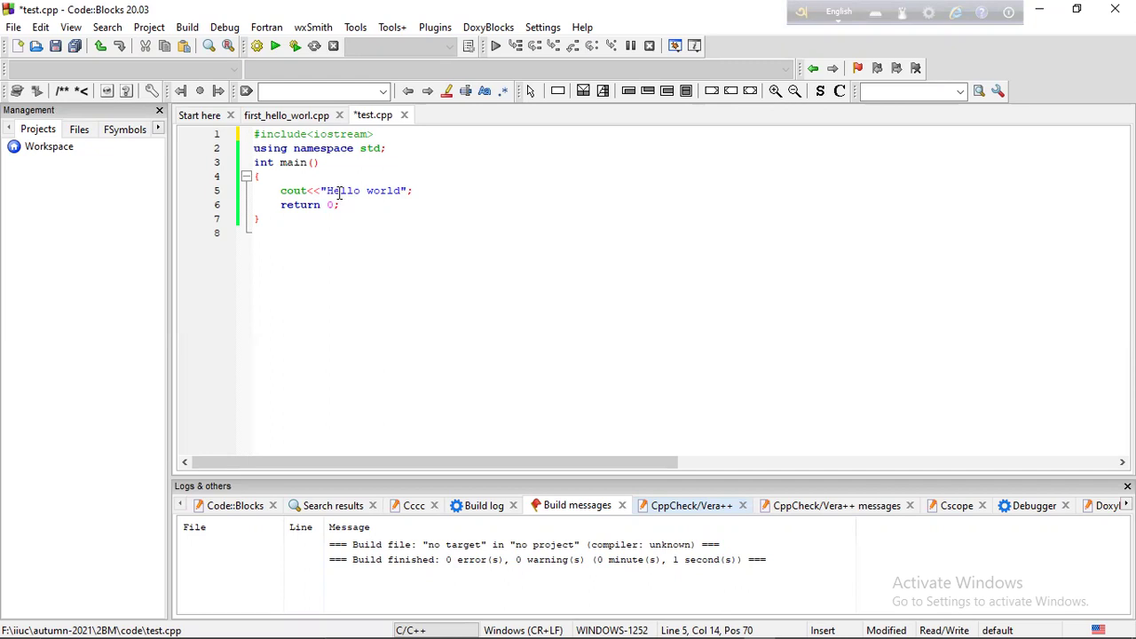
click(370, 213)
click(278, 190)
click(418, 190)
click(319, 175)
Switch to File Explorer, open the 2bm_autumn_2021_theory workbook from the 2BM folder in Excel, and dismiss the Office activation wizard
mouse_move(623, 632)
click(347, 623)
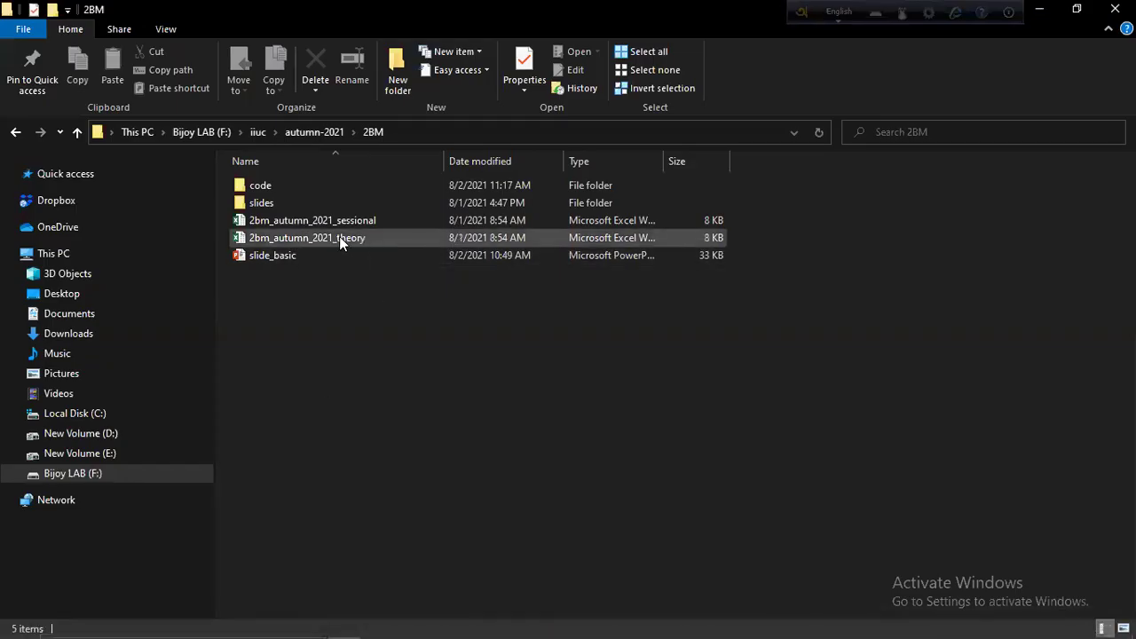
click(339, 238)
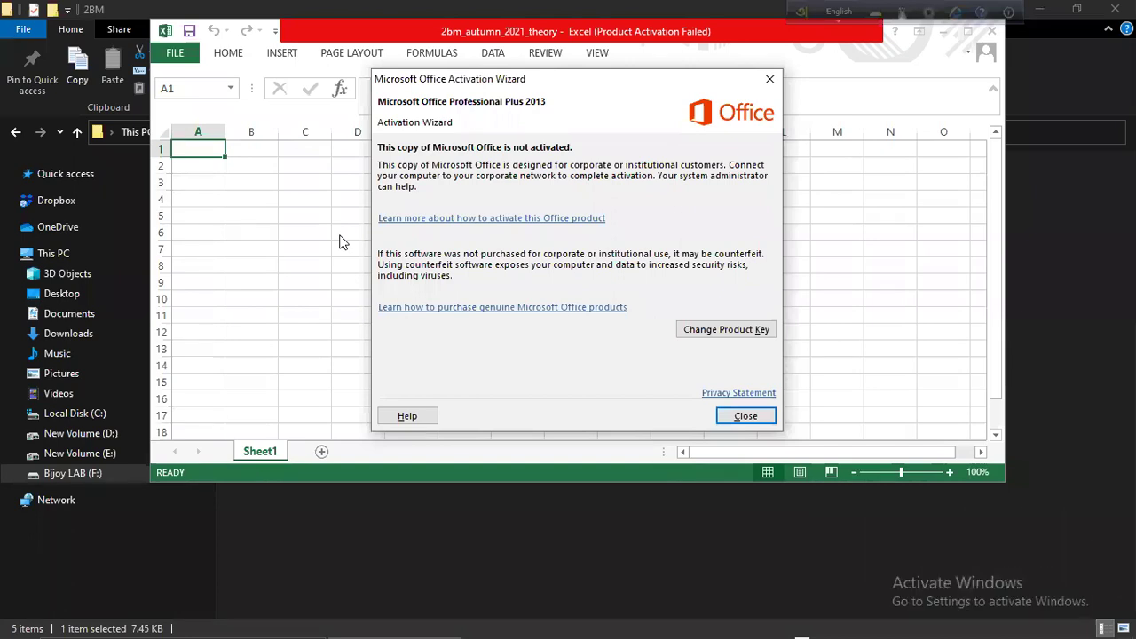
click(767, 421)
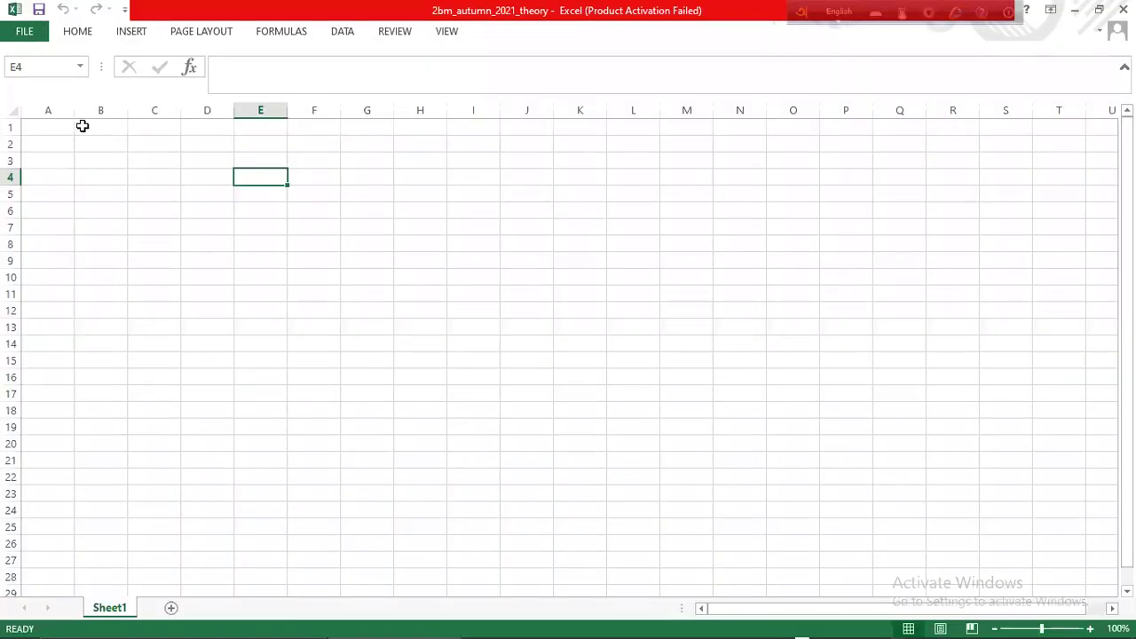
Enter the column header ID in cell A1 of the empty sheet
click(39, 129)
click(48, 147)
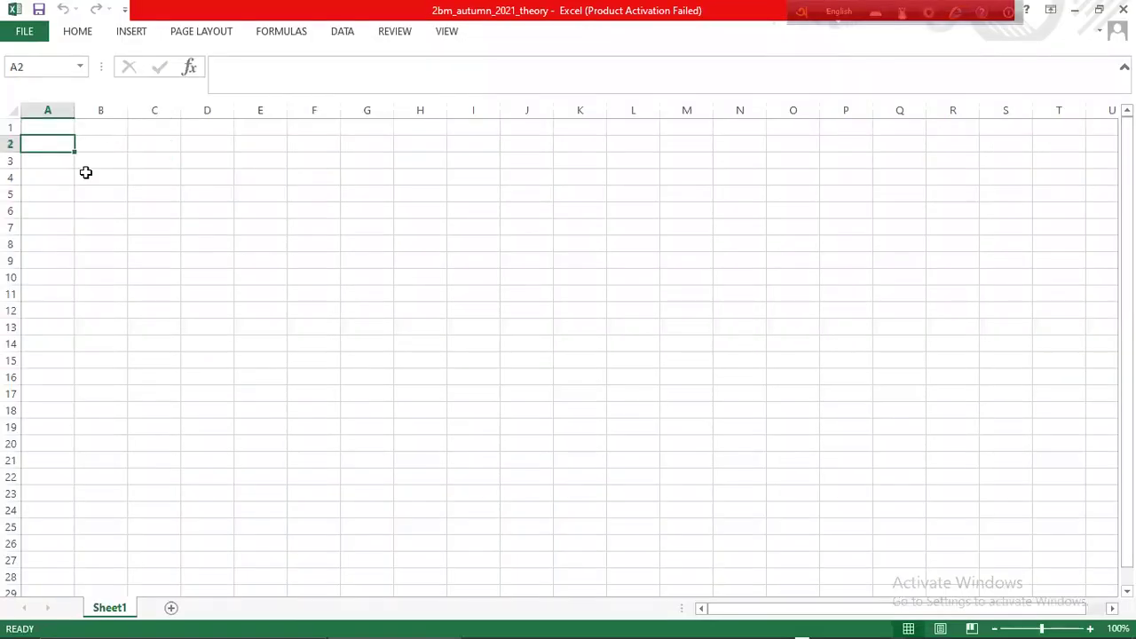
click(54, 126)
text(ID)
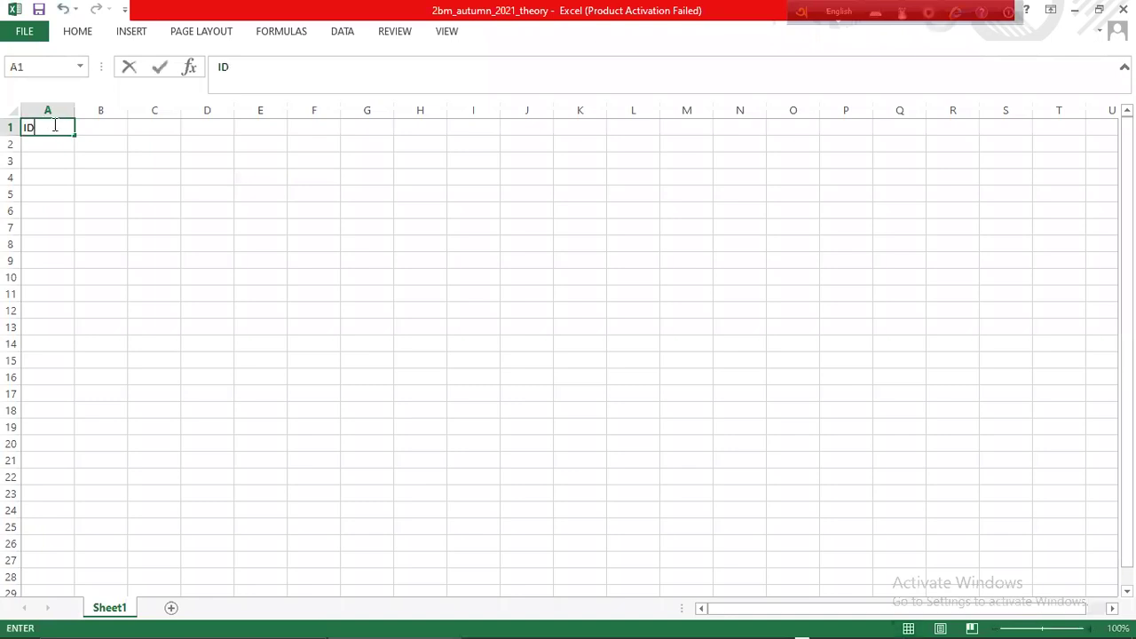
Enter the first student's ID number in cell A2, directly under the ID header
click(48, 145)
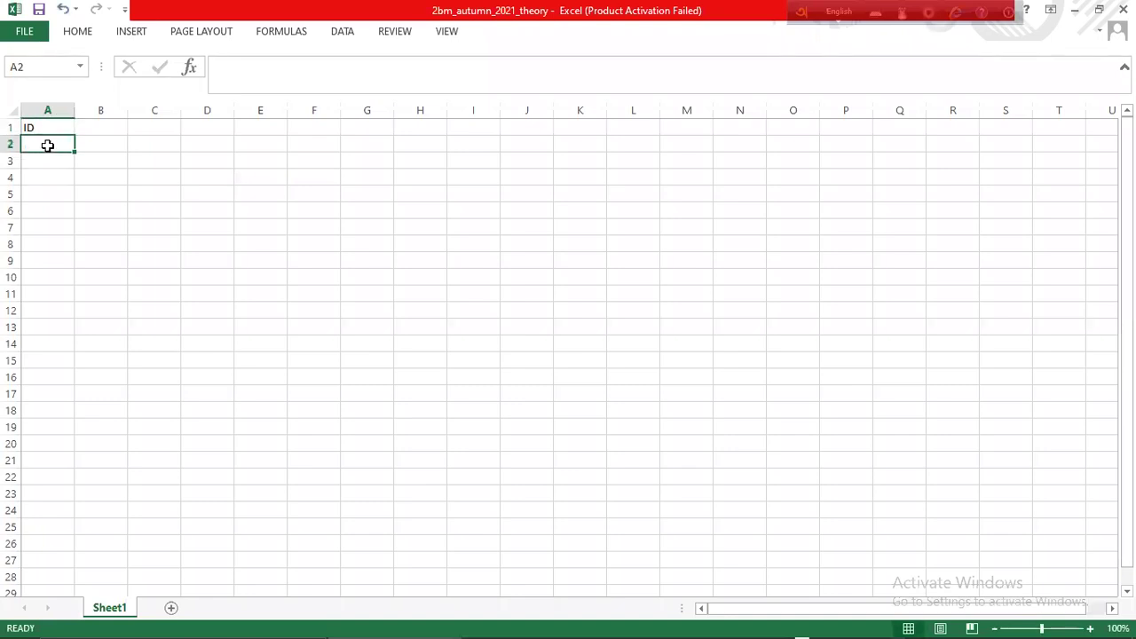
click(176, 174)
click(40, 142)
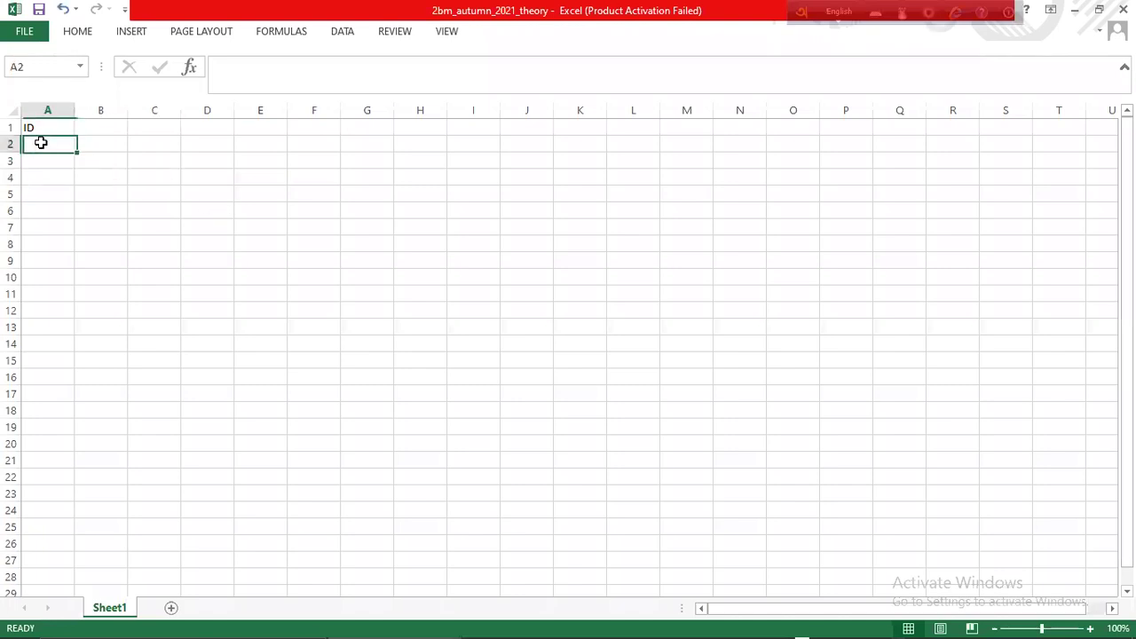
text(C)
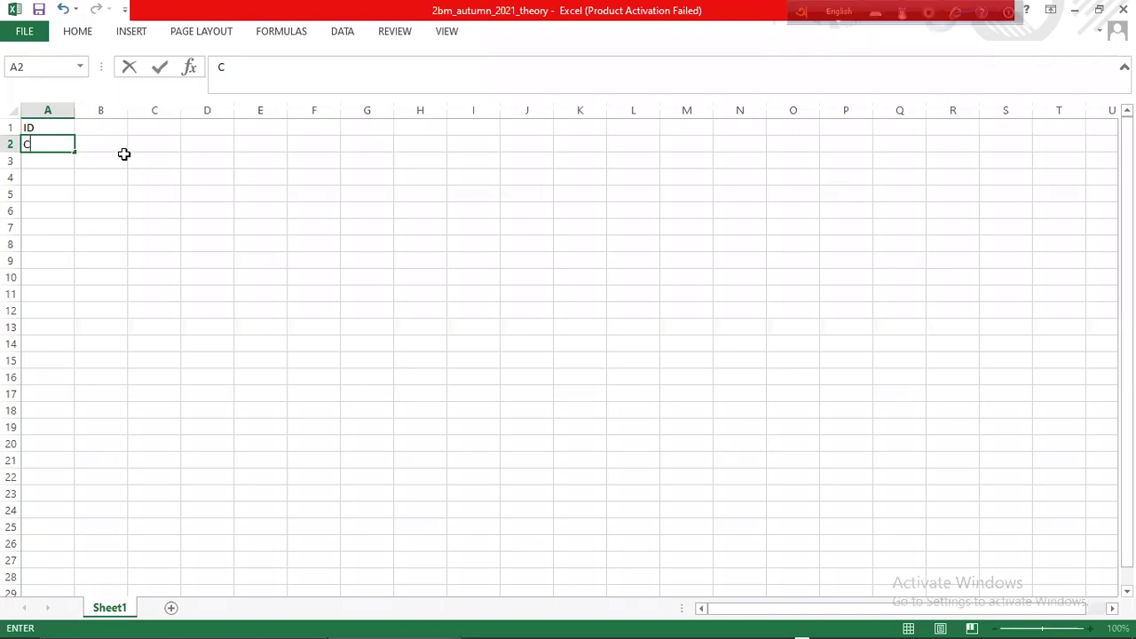
text(211041)
key(Return)
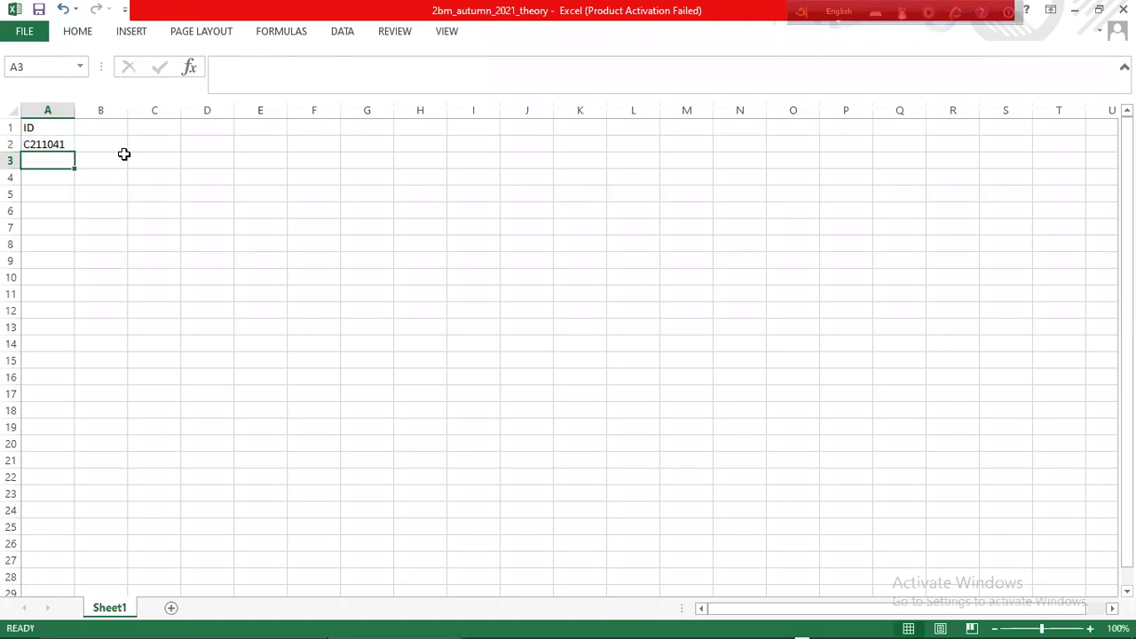
Enter the second student's ID number in cell A3, changing only the final digits of the suggested entry
text(C211041)
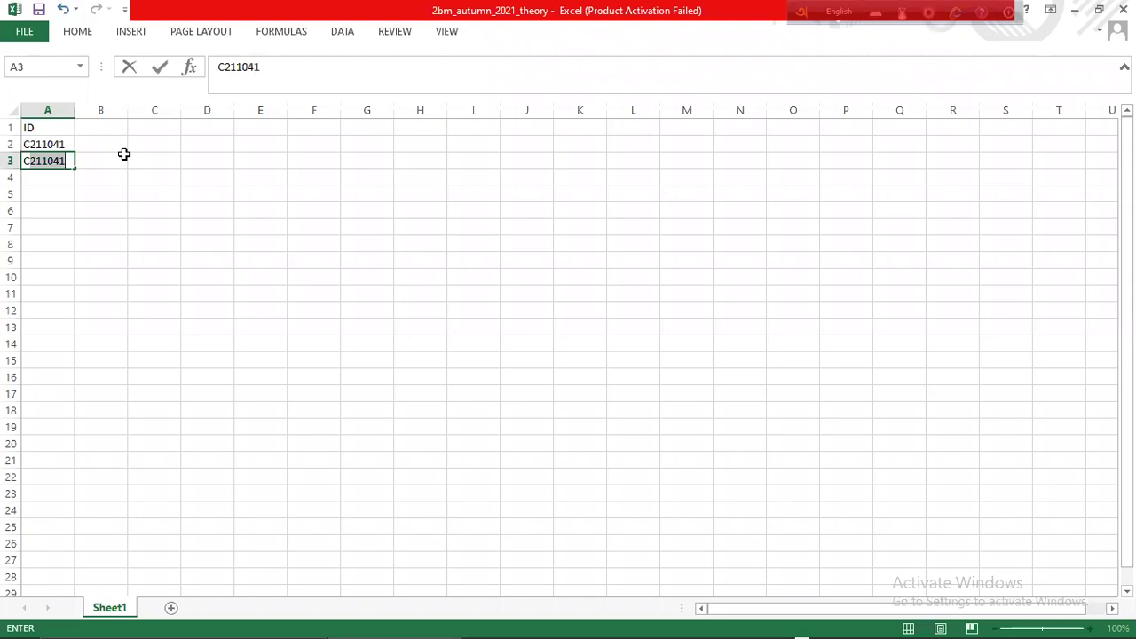
key(shift+Left)
key(shift+Left)
text(42)
key(Return)
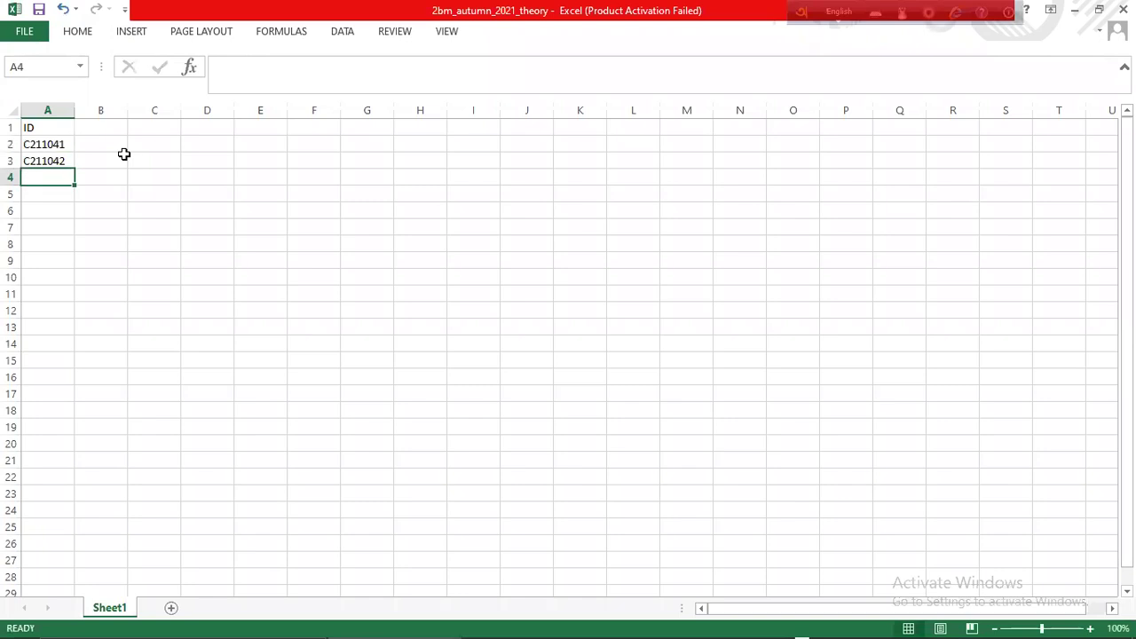
Enter the next two students' ID numbers in cells A4 and A5
text(C)
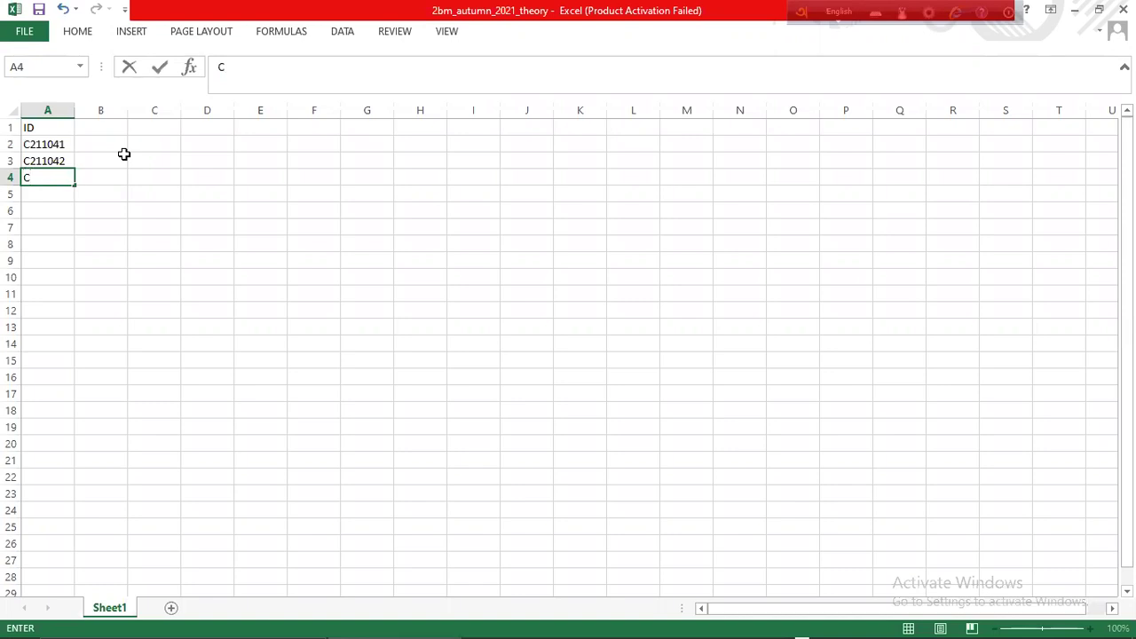
text(211043)
key(Return)
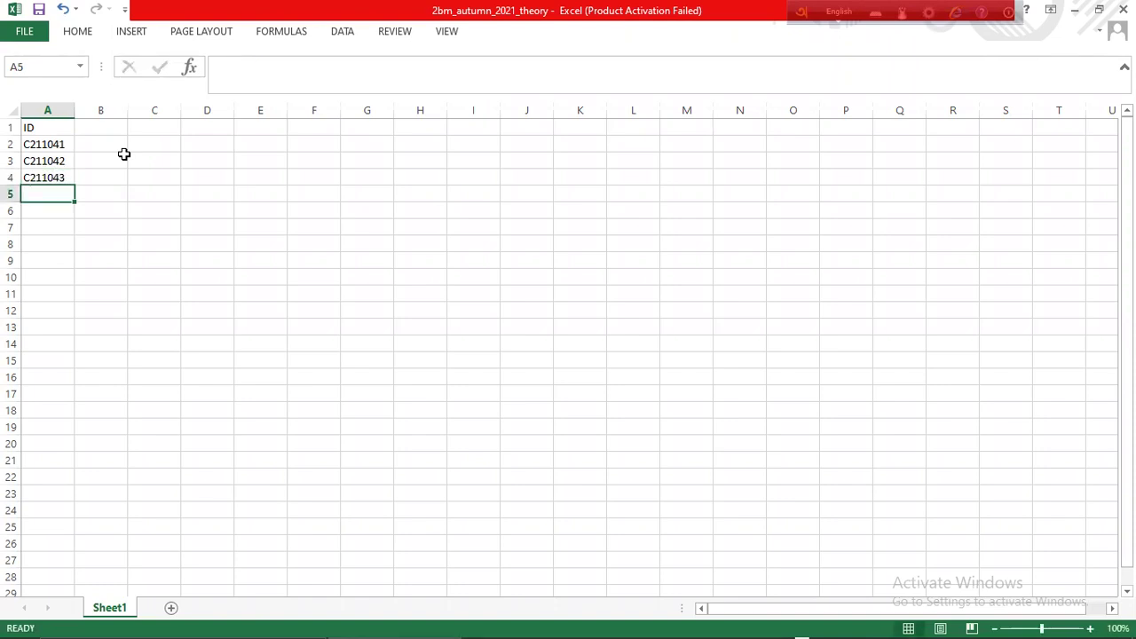
text(C2)
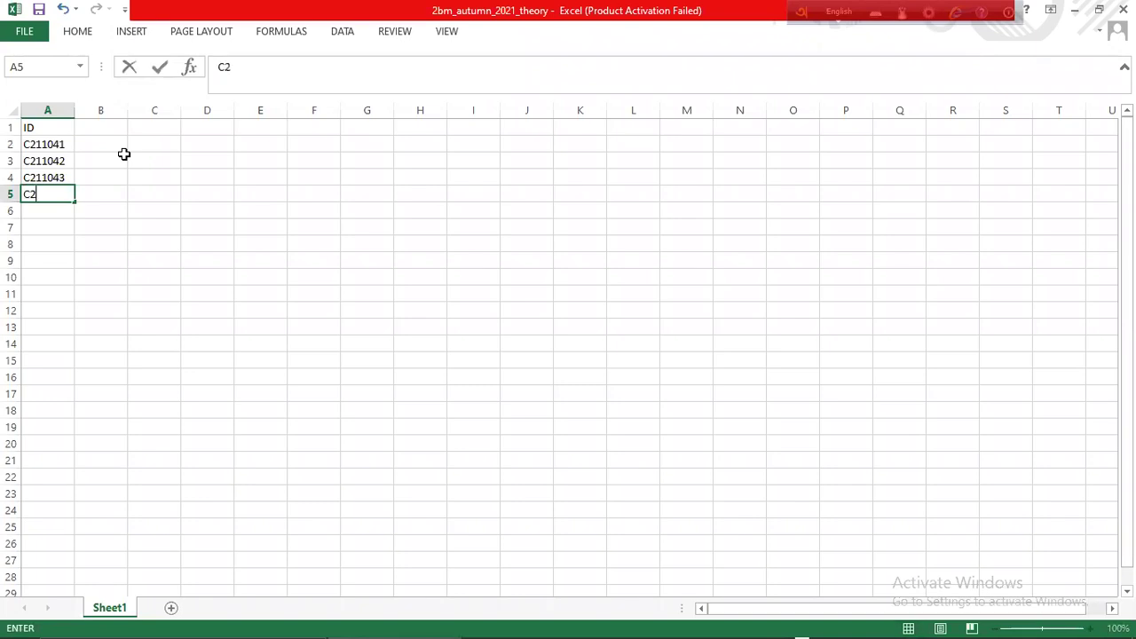
text(11045)
key(Return)
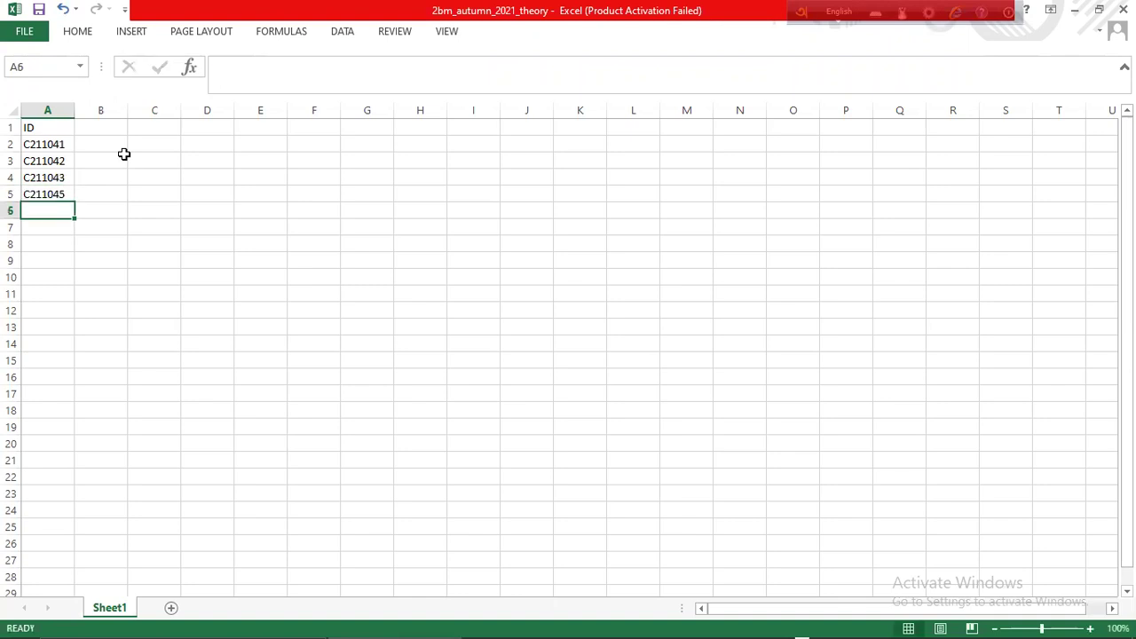
Enter the following two students' ID numbers in cells A6 and A7
text(C2110)
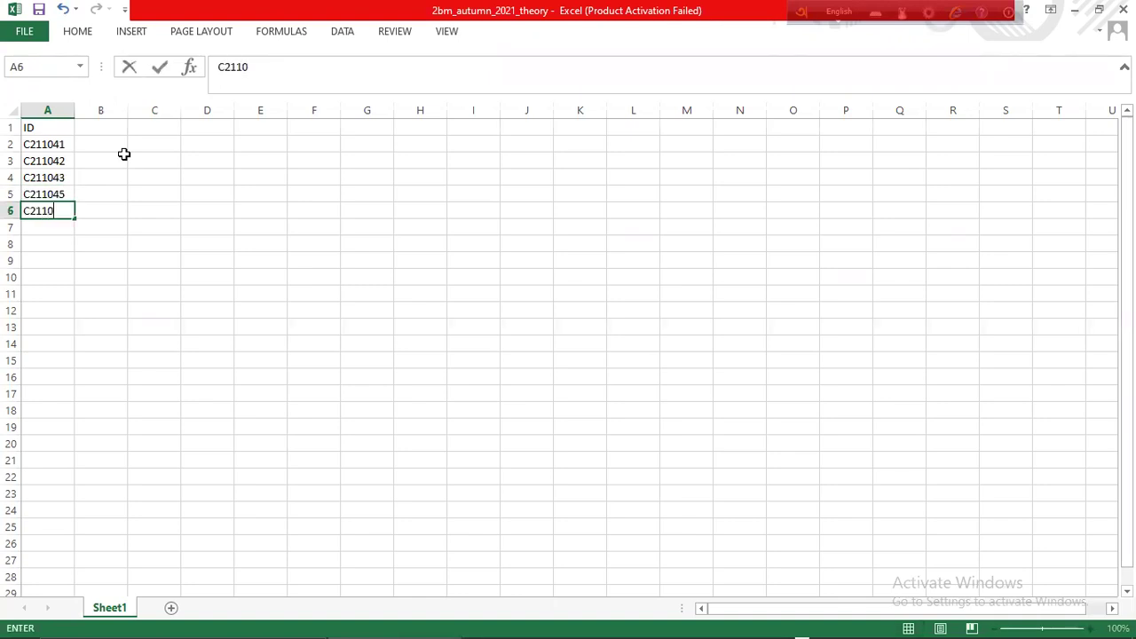
text(46C)
key(BackSpace)
key(Return)
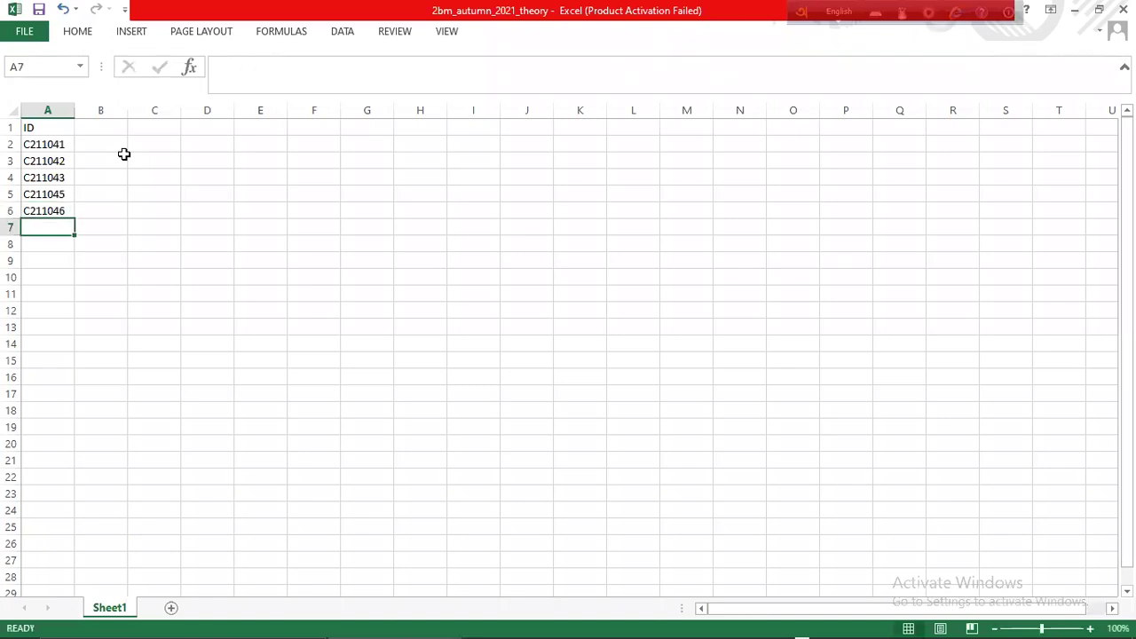
text(C)
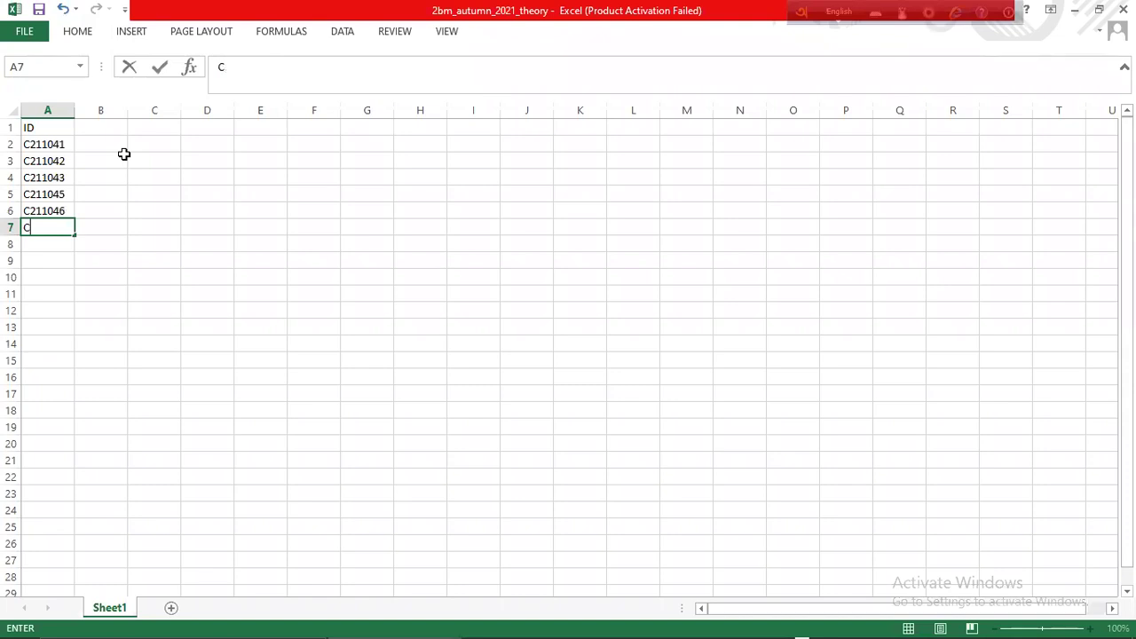
text(211047)
key(Return)
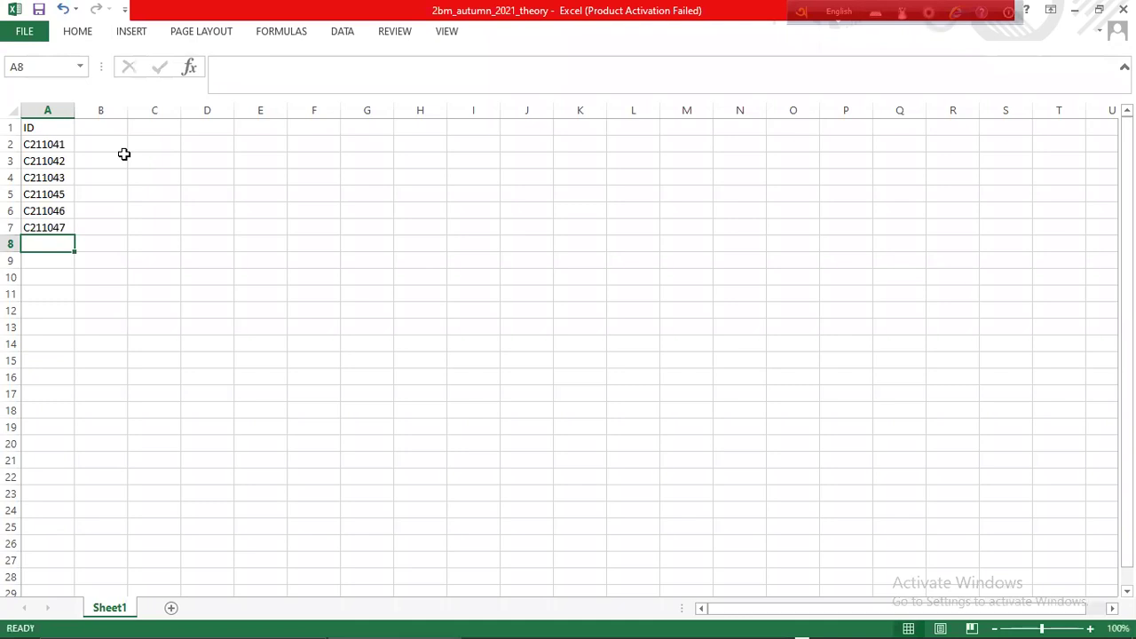
Begin the entry in cell A8 with the letter C, and copy the shared ID prefix from cell A7
text(C)
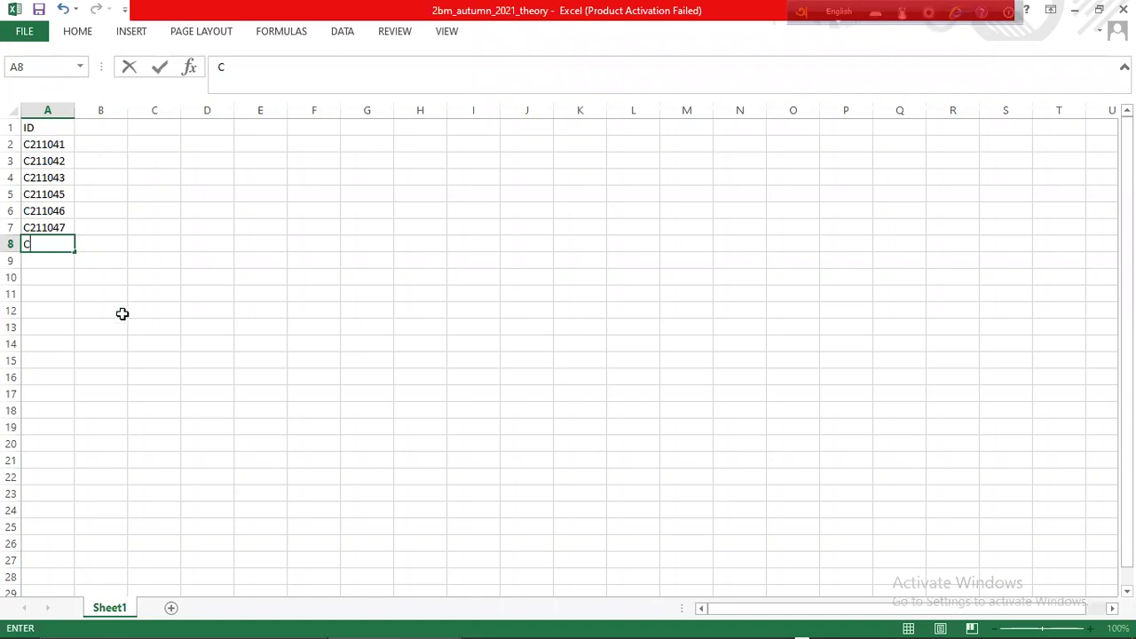
click(47, 226)
double_click(54, 228)
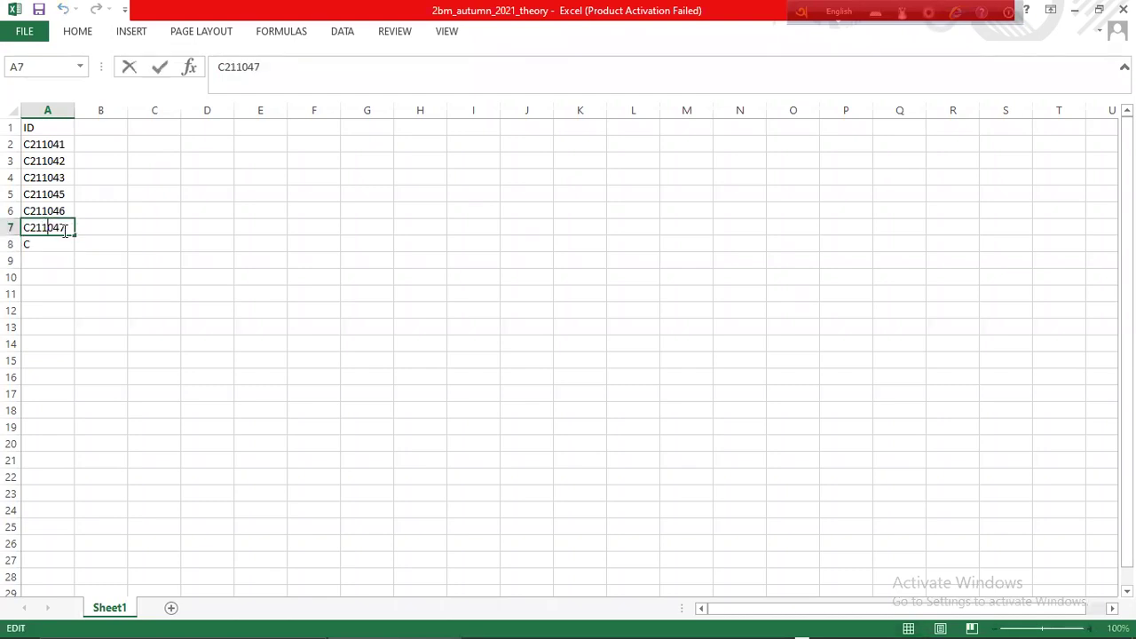
key(shift+Left)
key(shift+Left)
key(shift+Left)
key(shift+Left)
key(shift+Left)
key(shift+Left)
key(shift+Left)
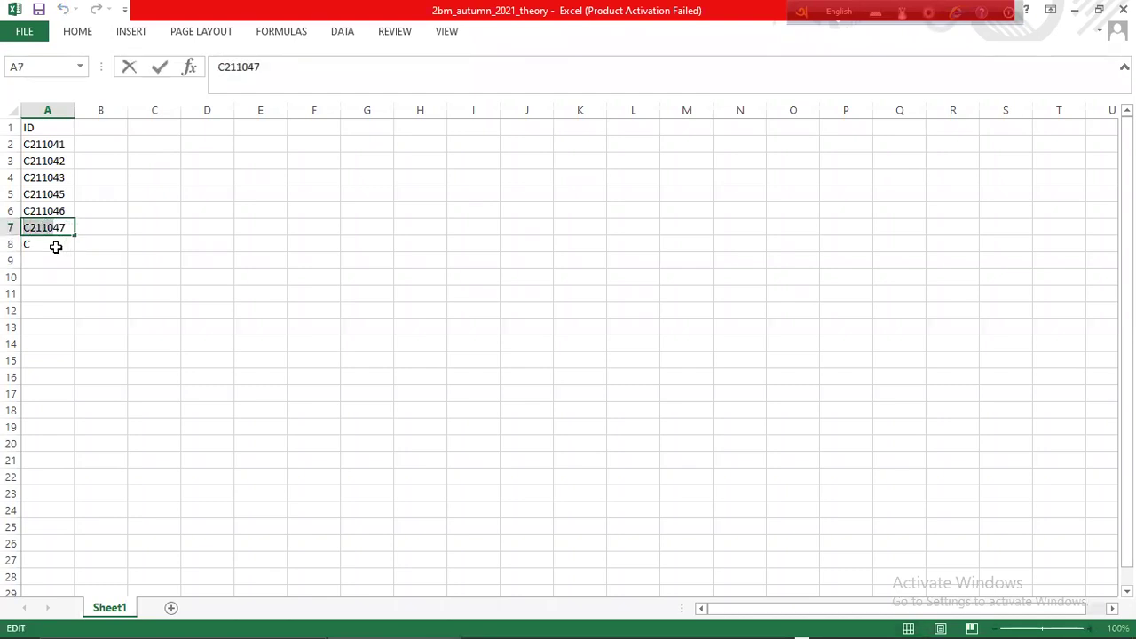
Complete the student's ID number in cell A8 with the shared prefix and its final two digits
click(51, 246)
double_click(45, 246)
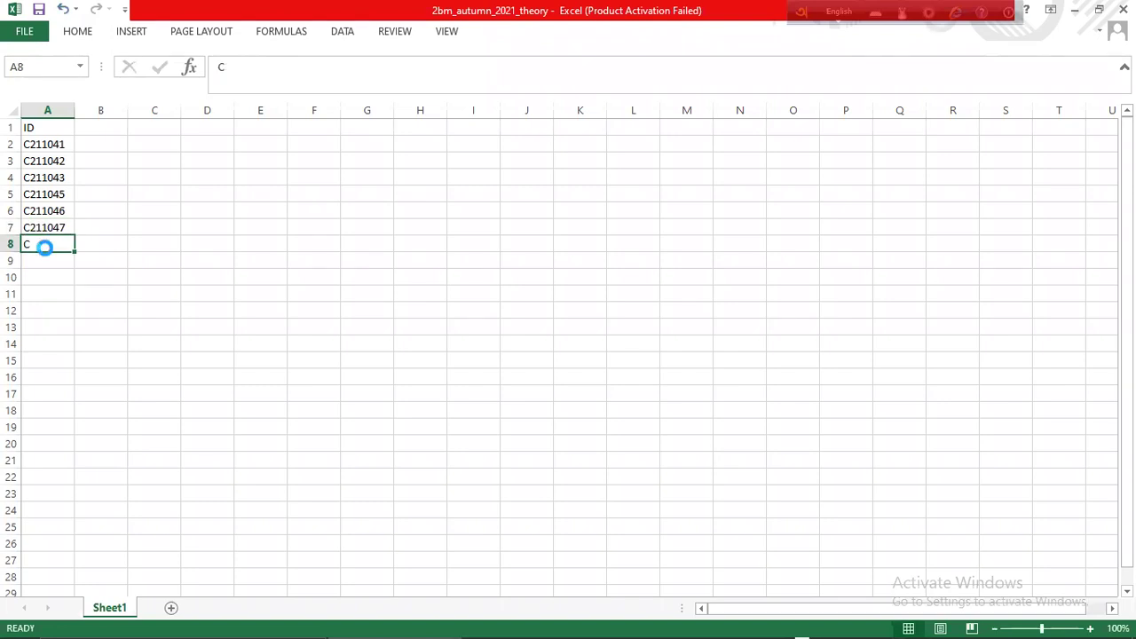
text(2110)
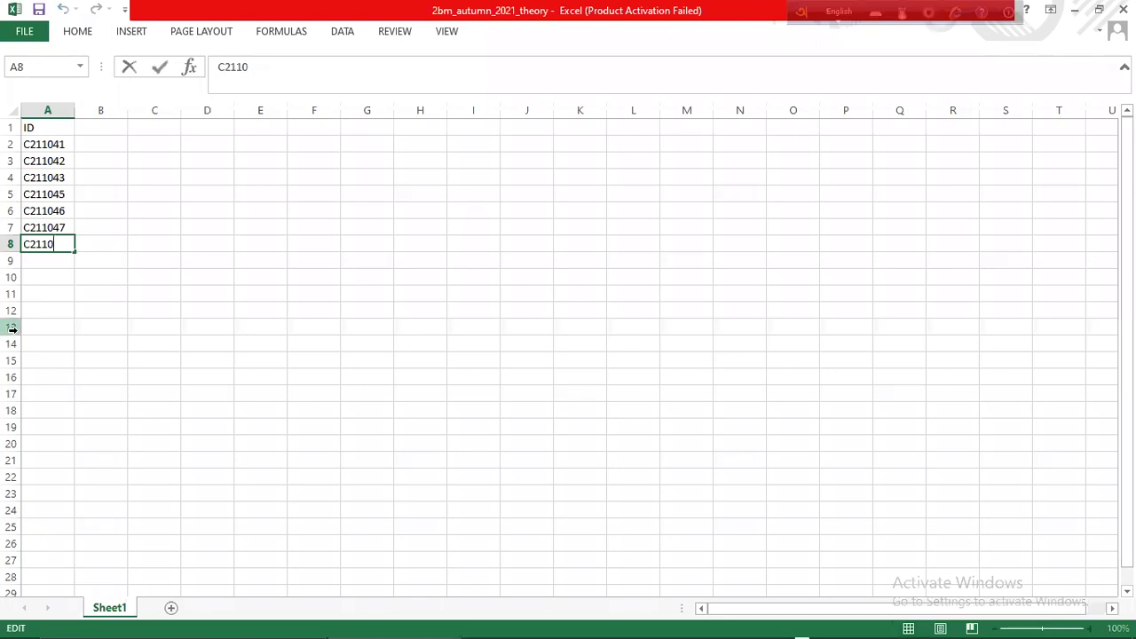
text(4)
text(9)
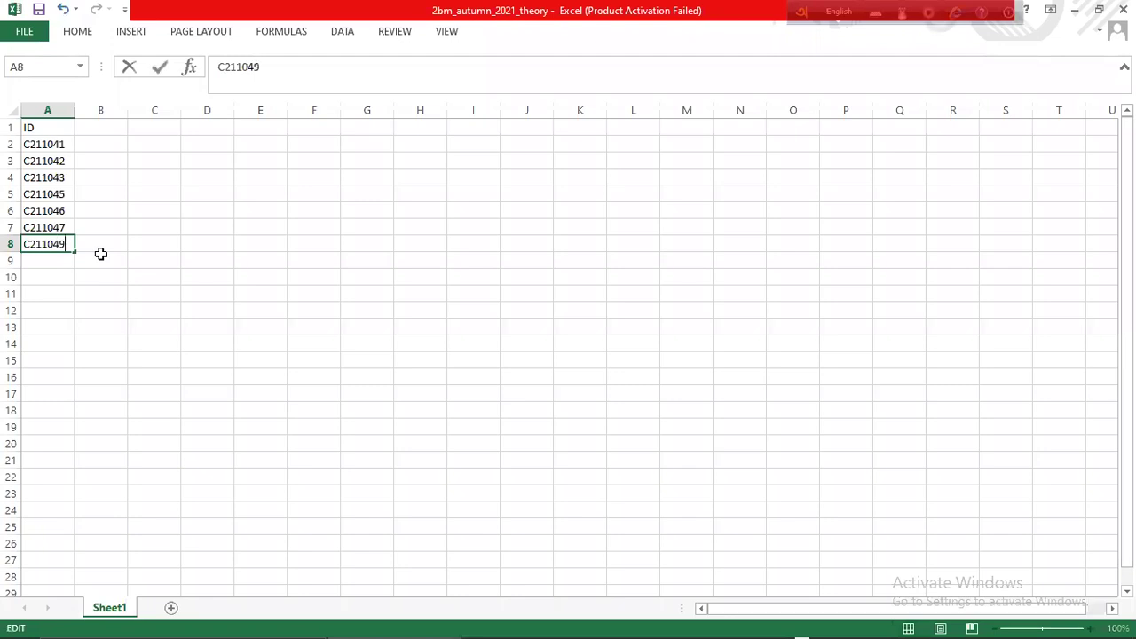
Enter the student's ID number in cell A9, adding its final two digits to the shared prefix
click(100, 255)
click(56, 261)
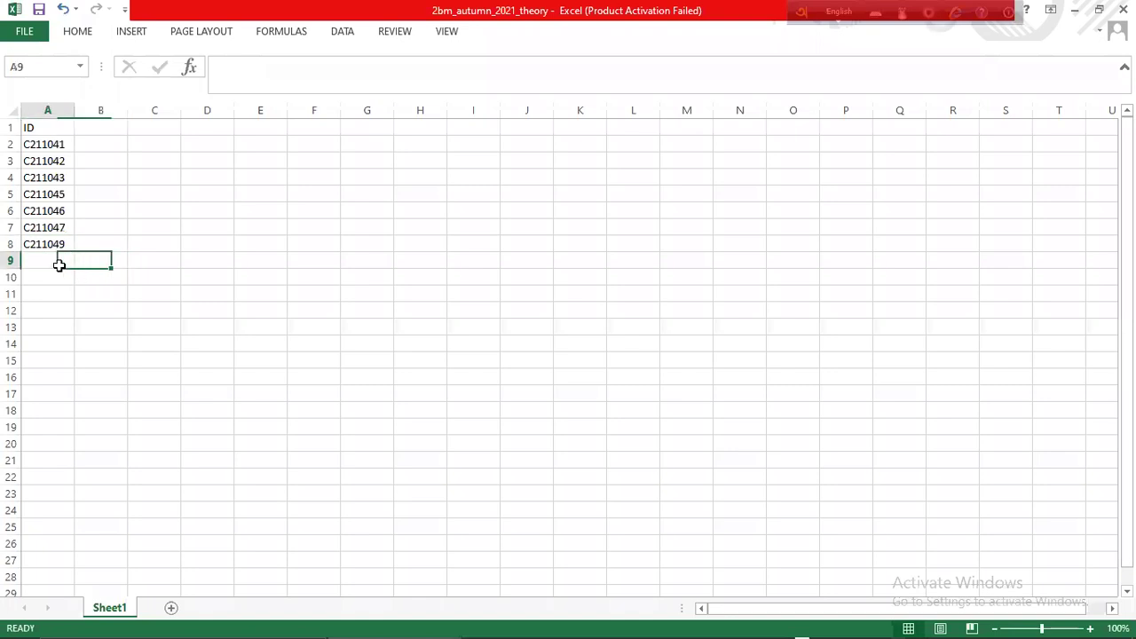
text(C211049)
double_click(62, 261)
key(BackSpace)
key(BackSpace)
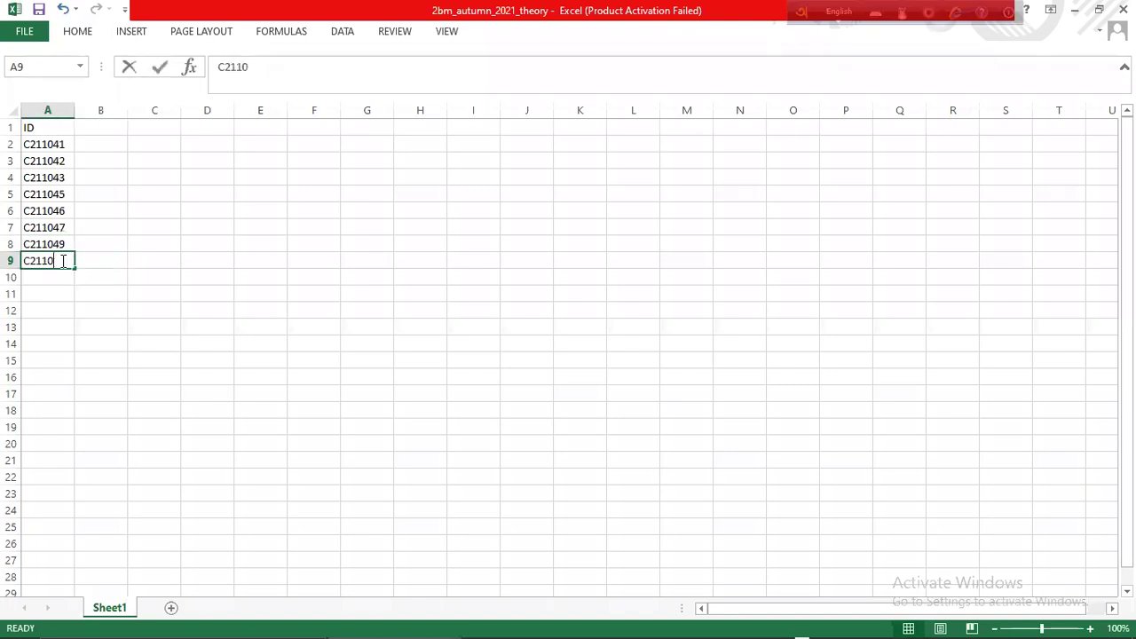
text(50)
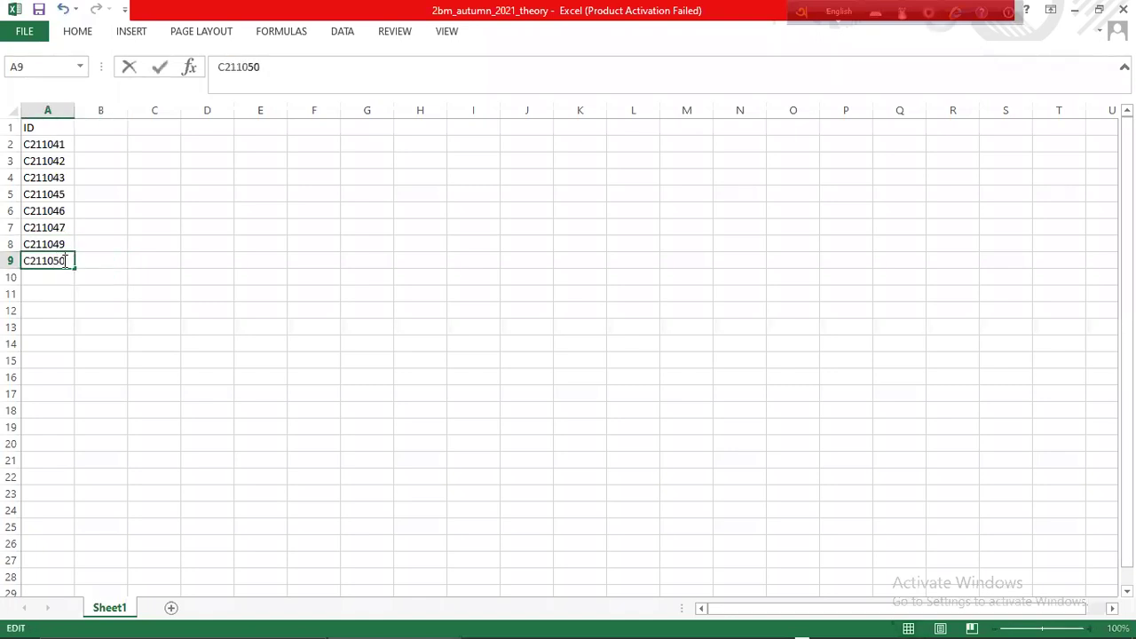
Enter the student's ID number in cell A10, adding its final two digits to the shared prefix
click(63, 281)
text(C211049)
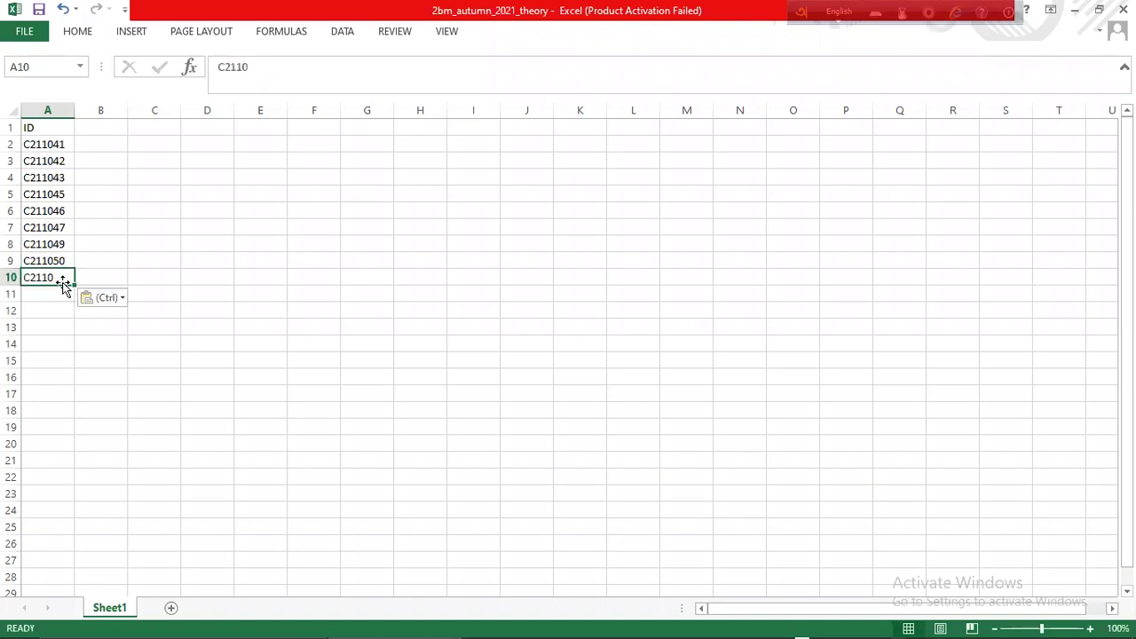
key(F2)
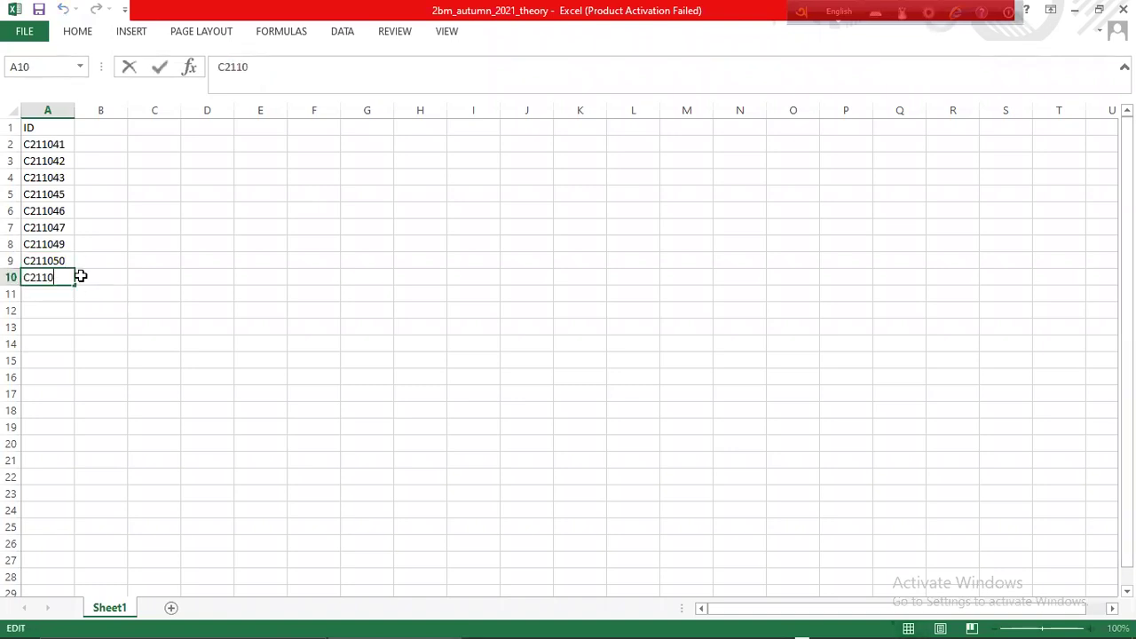
text(50)
key(BackSpace)
text(1)
Enter the next two students' ID numbers in cells A11 and A12, extending the shared prefix in each cell
click(47, 294)
text(C2110)
key(F2)
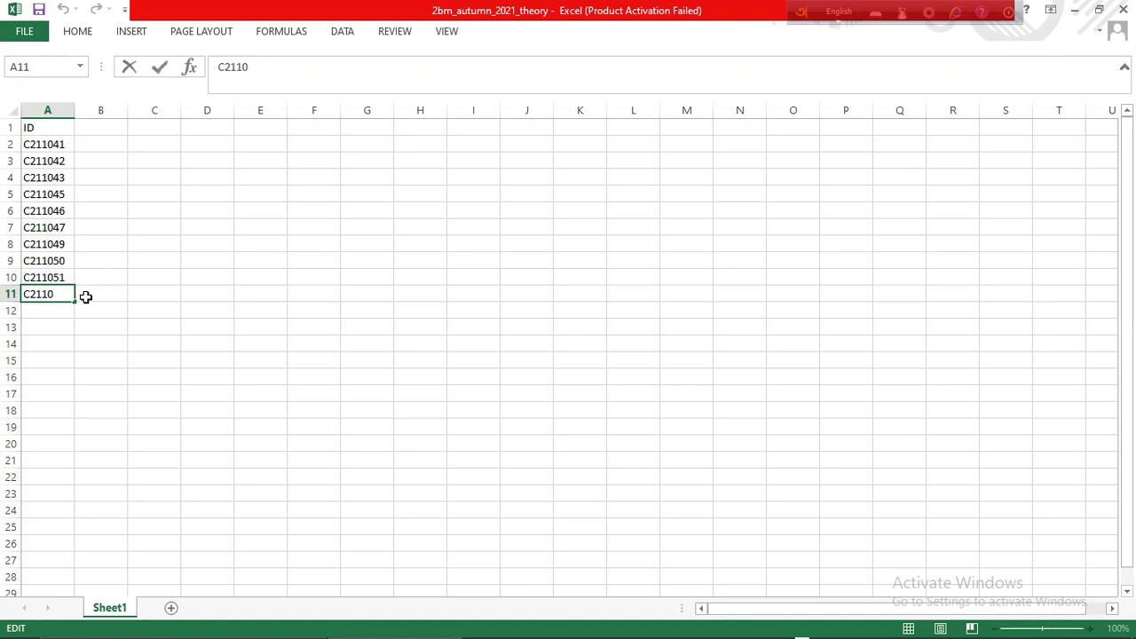
text(55)
click(56, 308)
text(C2110)
double_click(57, 309)
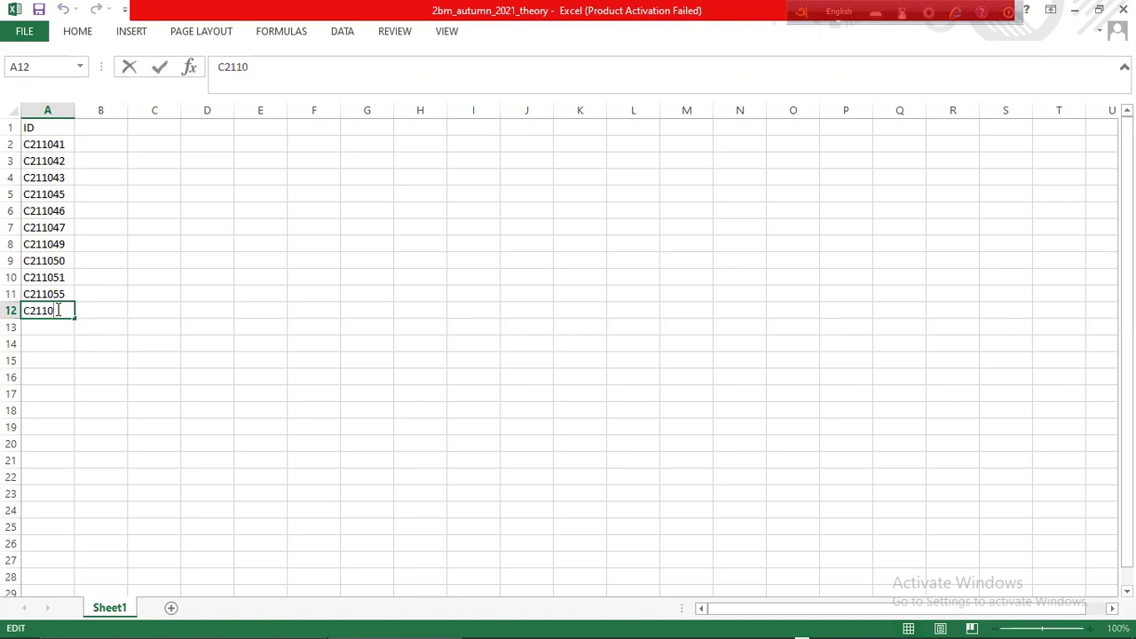
text(56)
Enter the student's ID number in cell A13, adding its final two digits to the shared prefix
double_click(41, 328)
text(C2110)
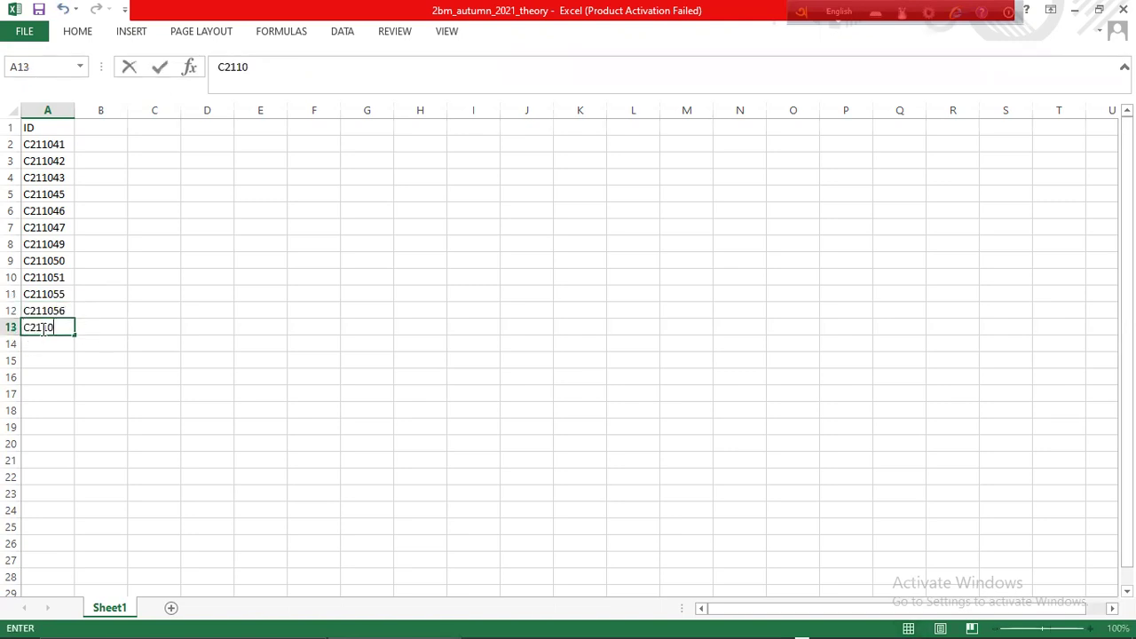
click(57, 328)
text(57)
key(Return)
Enter the next two students' ID numbers in cells A14 and A15, adding each one's final two digits to the shared prefix
text(C2110)
double_click(61, 344)
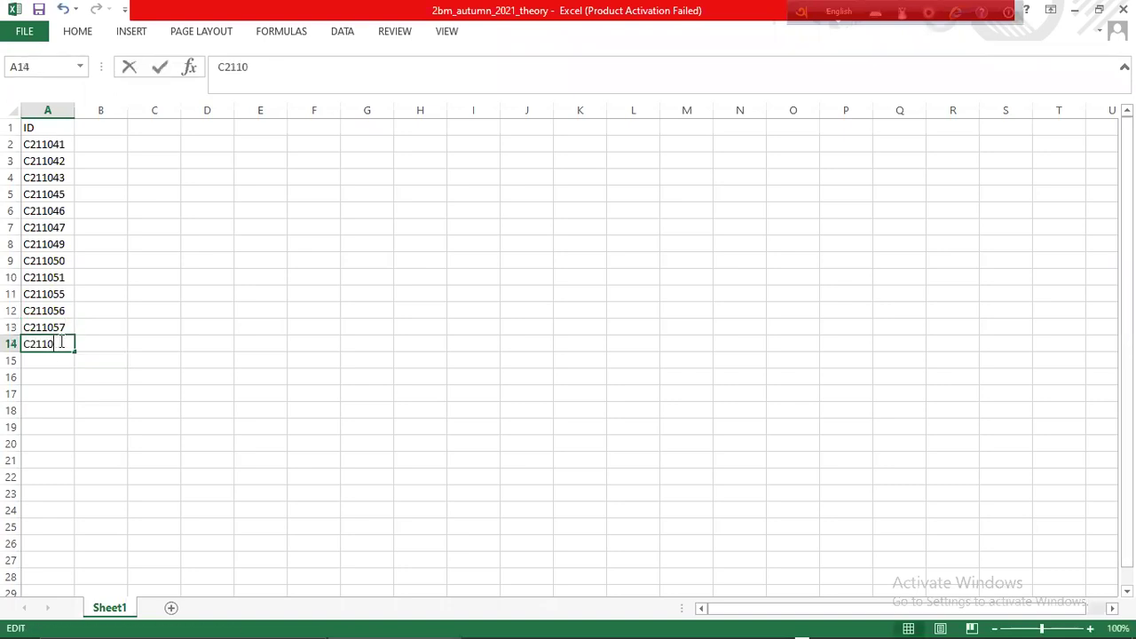
text(58)
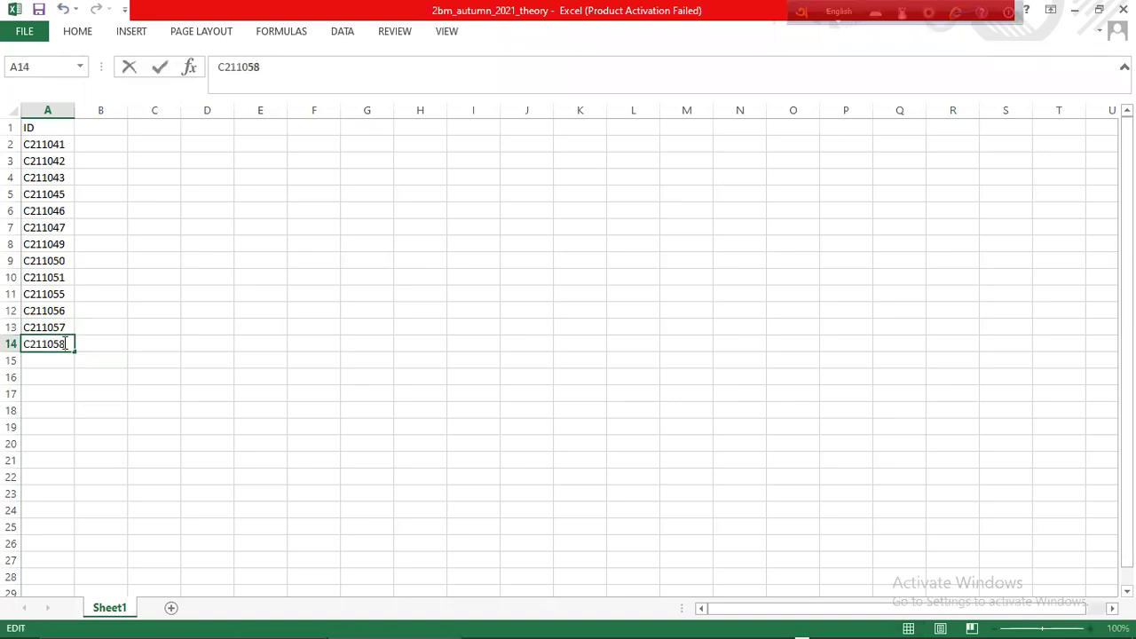
click(45, 357)
text(C2110)
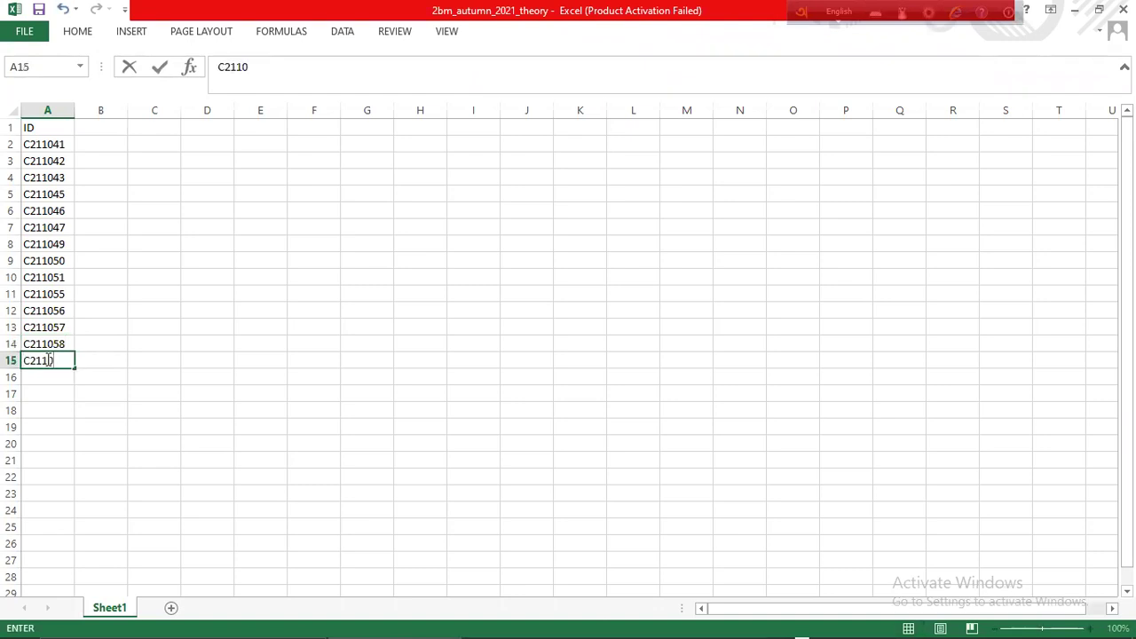
text(59)
Enter the student's ID number in cell A16, adding its final two digits to the shared prefix
click(63, 375)
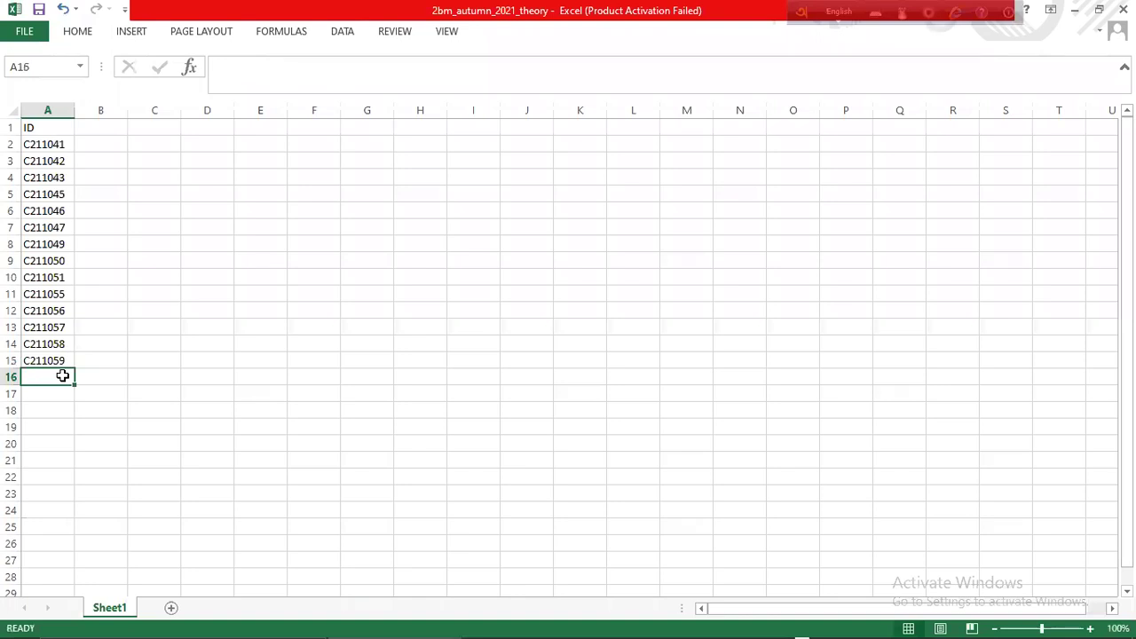
text(C2110)
double_click(63, 375)
text(60)
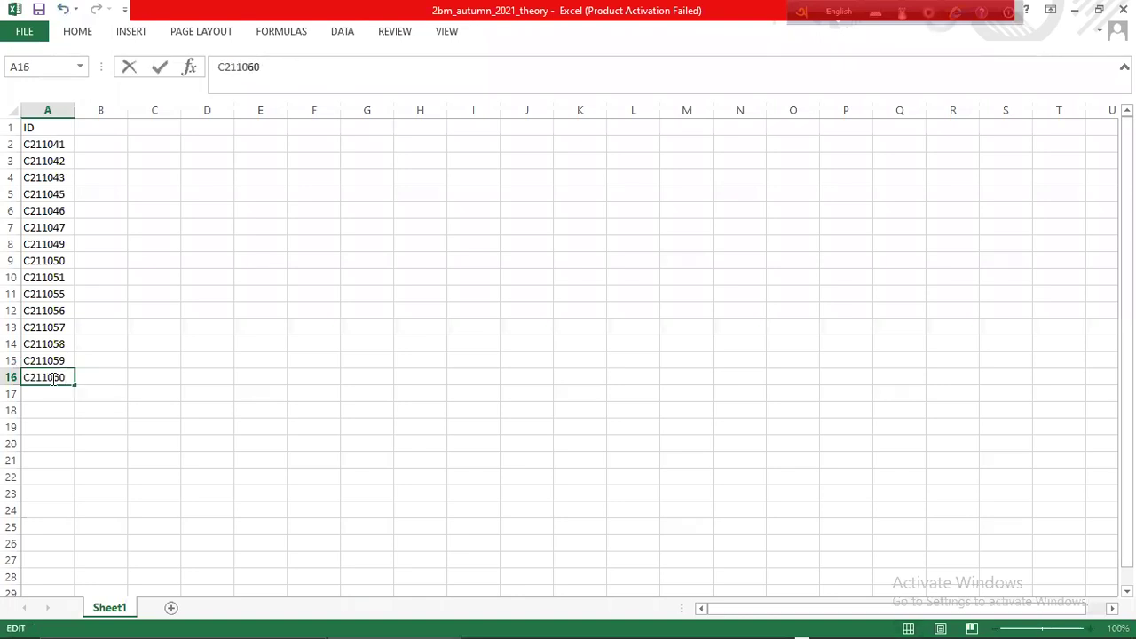
Enter the student's ID number in cell A17, adding its final two digits to the shared prefix
click(43, 392)
text(C2110)
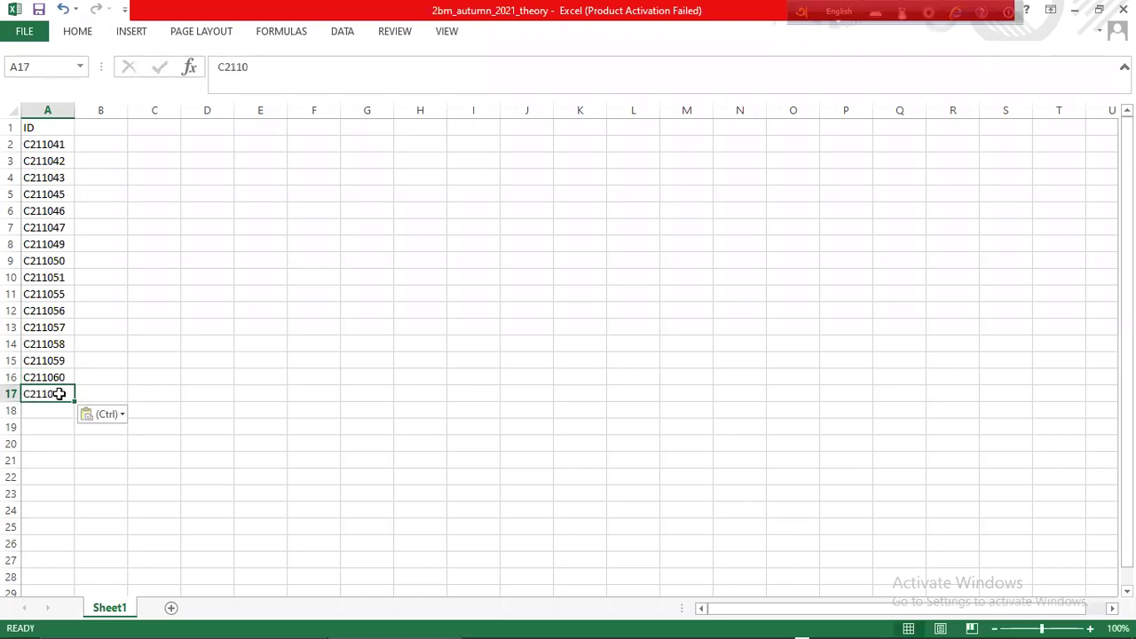
double_click(61, 393)
text(60)
key(BackSpace)
text(1)
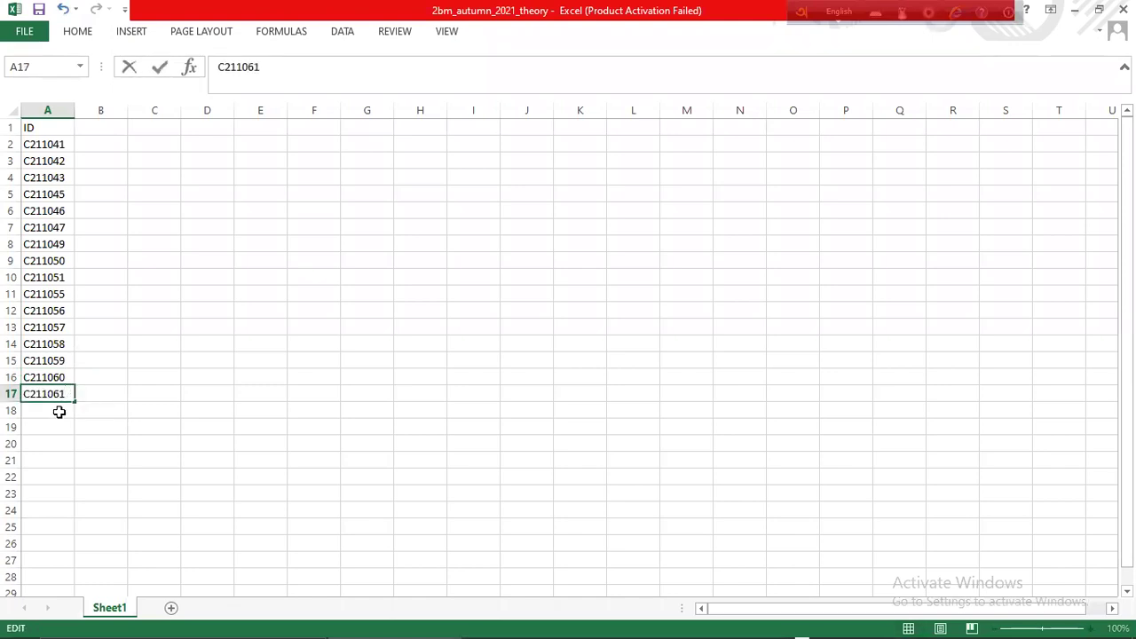
Enter the next two students' ID numbers in cells A18 and A19, extending the shared prefix in each cell
click(54, 408)
text(C2110)
double_click(60, 410)
text(62)
click(36, 429)
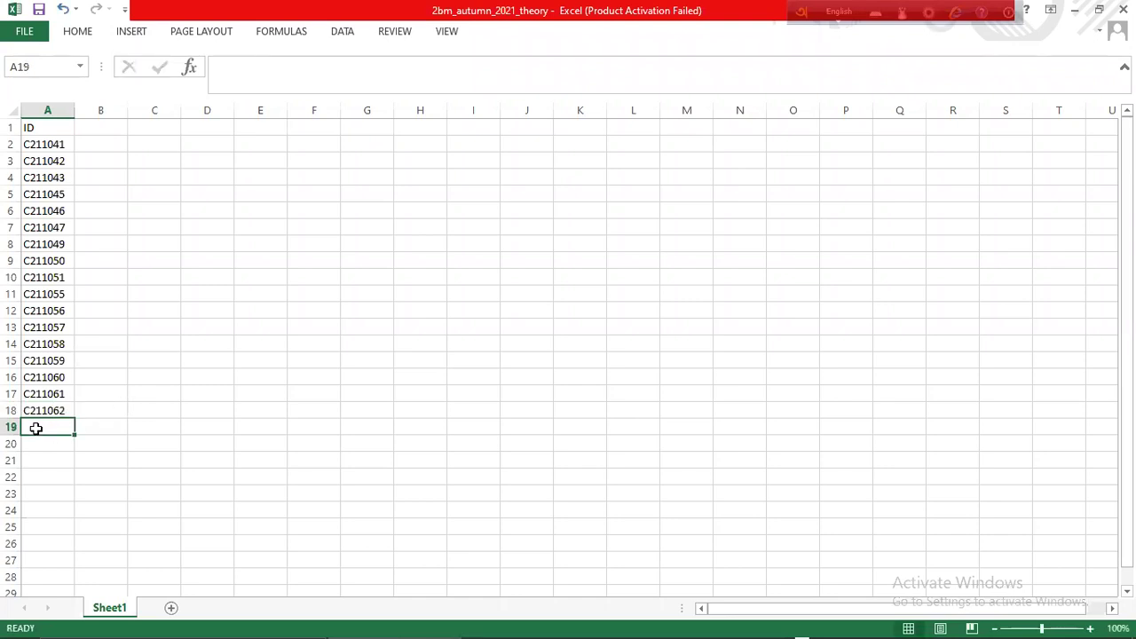
text(C2110)
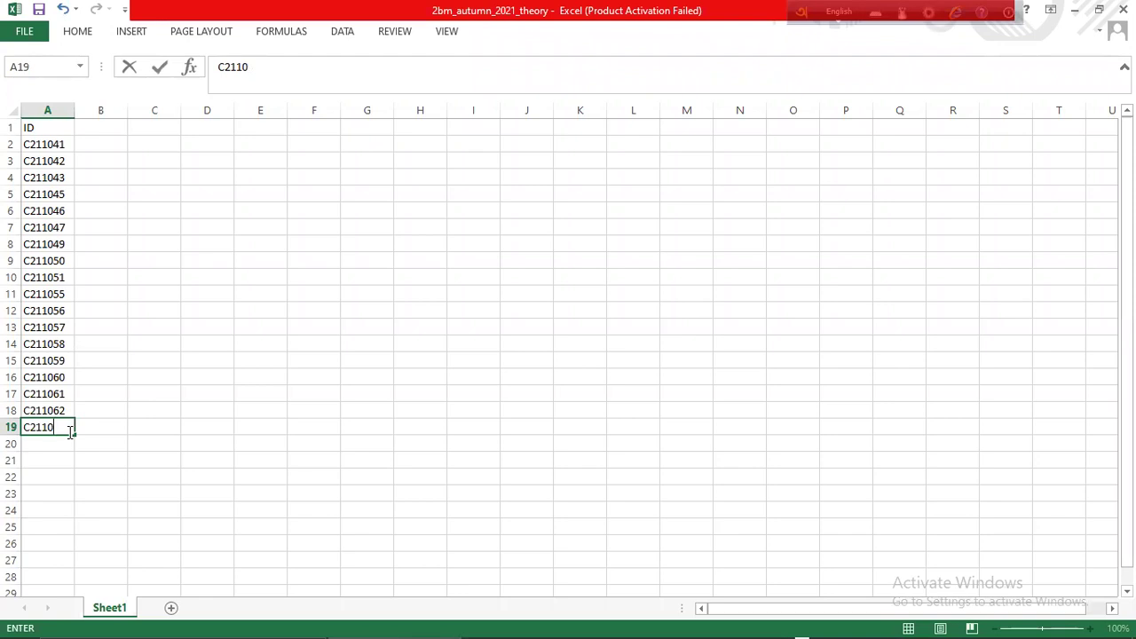
text(66)
Enter the student's ID number in cell A20, adding its final two digits to the shared prefix
click(48, 444)
text(C2110)
double_click(64, 443)
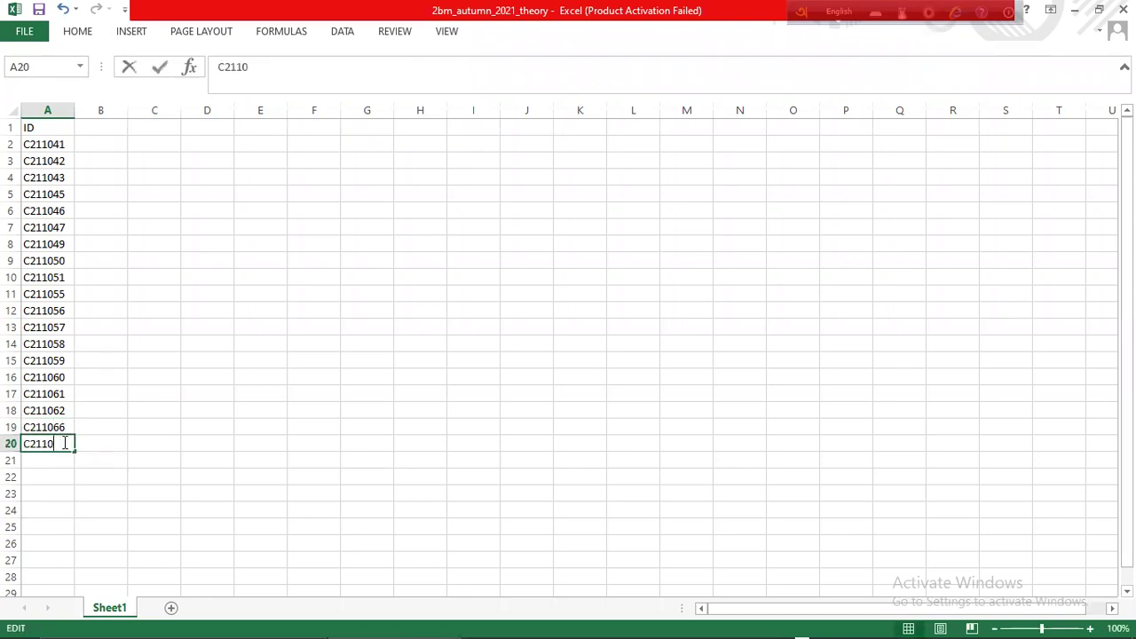
text(68)
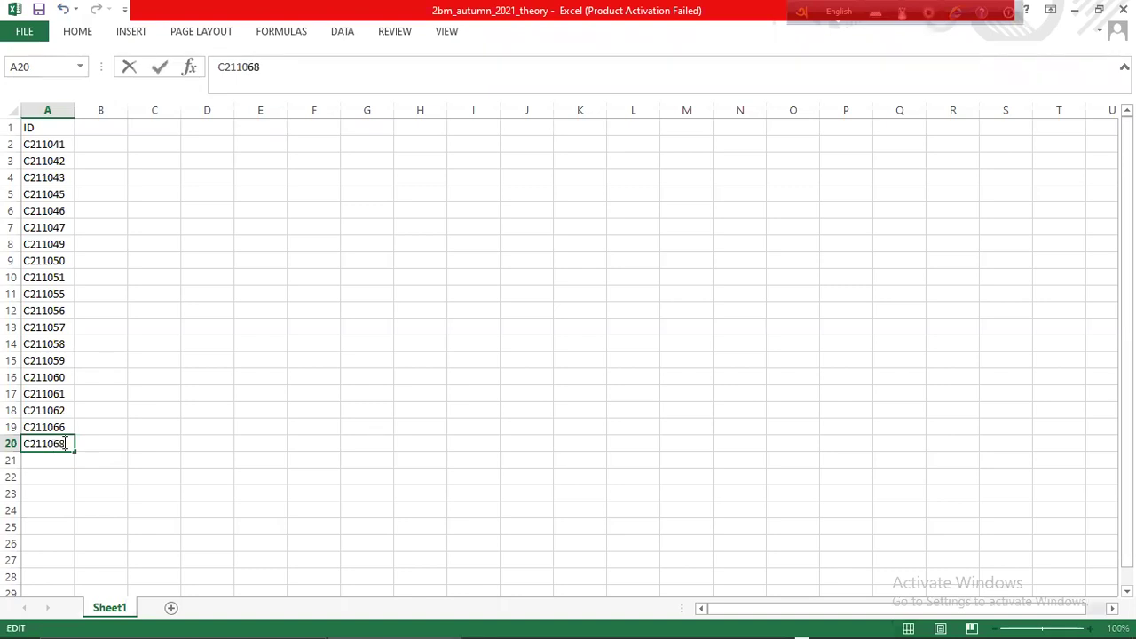
Enter the student's ID number in cell A21, adding its final two digits to the shared prefix
click(57, 463)
text(C2110)
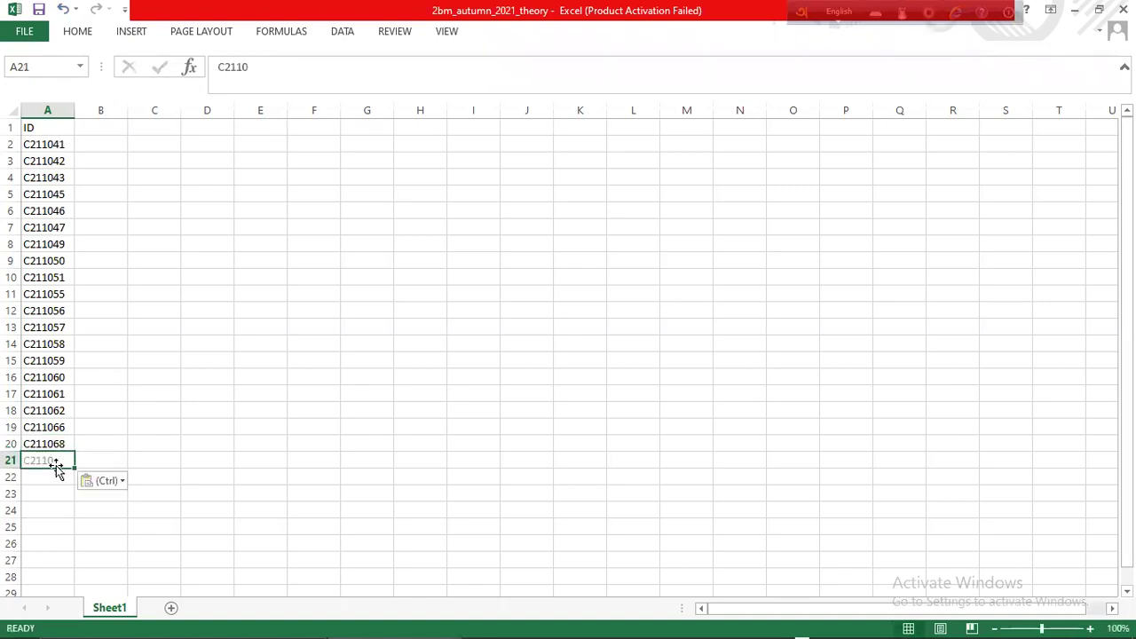
double_click(64, 459)
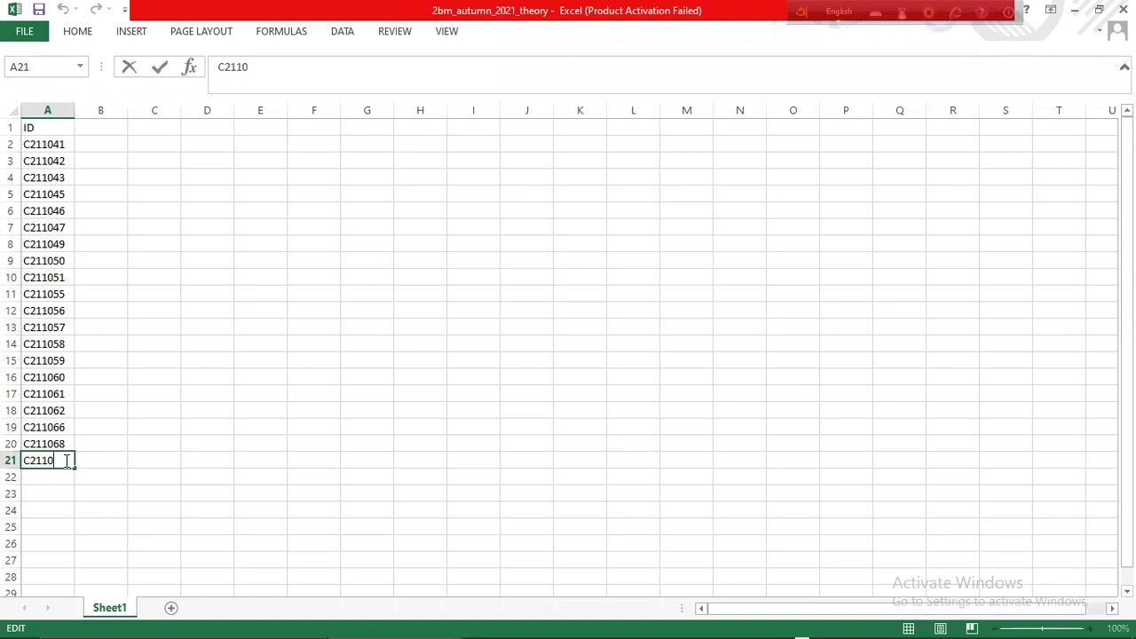
scroll(64, 460, down, 2)
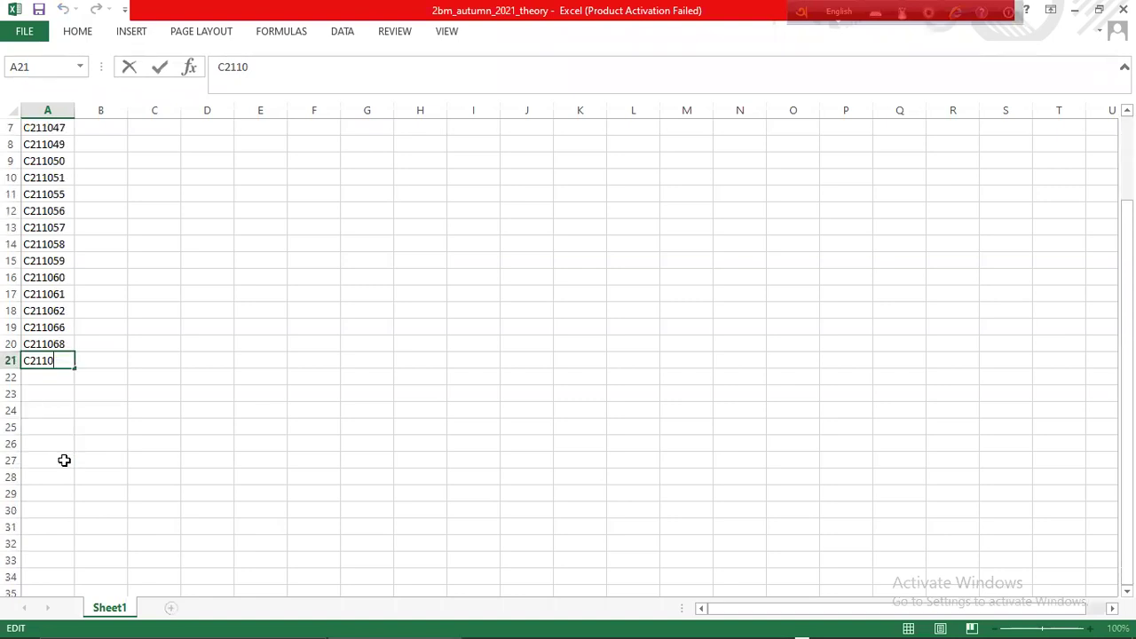
text(69)
Enter the next two students' ID numbers in cells A22 and A23, extending the shared prefix in each cell
click(42, 376)
text(C2110)
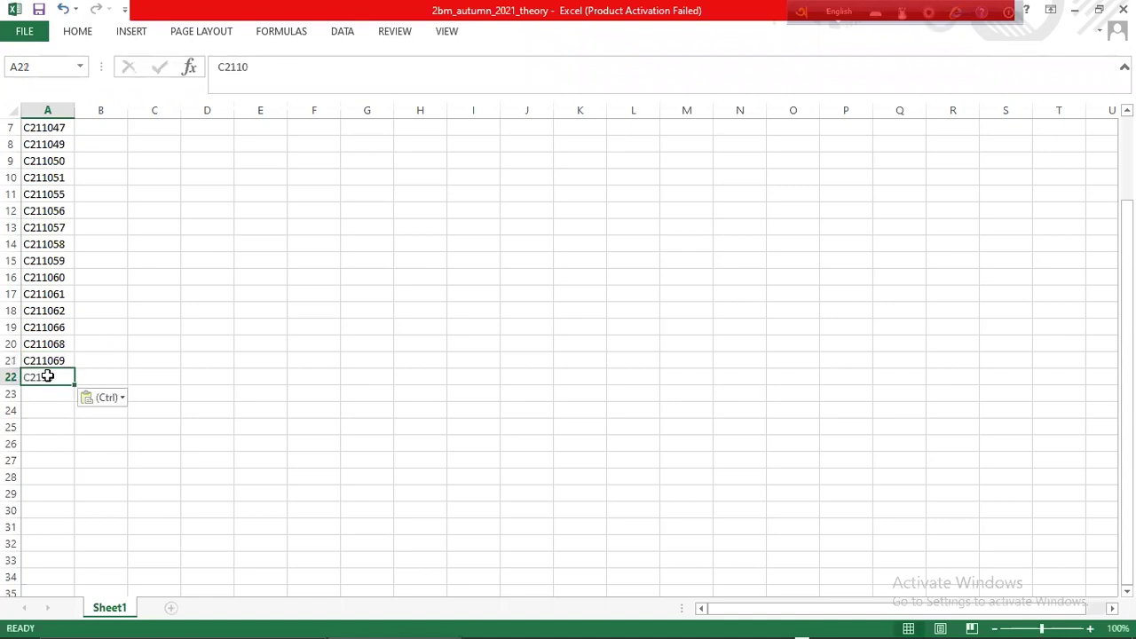
double_click(63, 378)
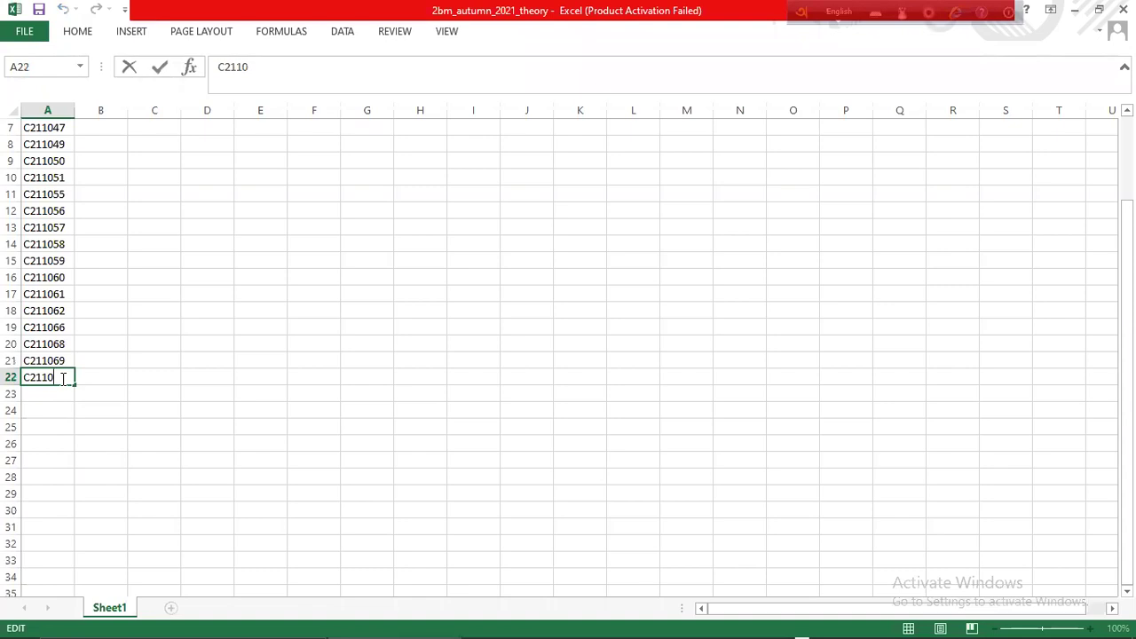
text(73)
click(51, 400)
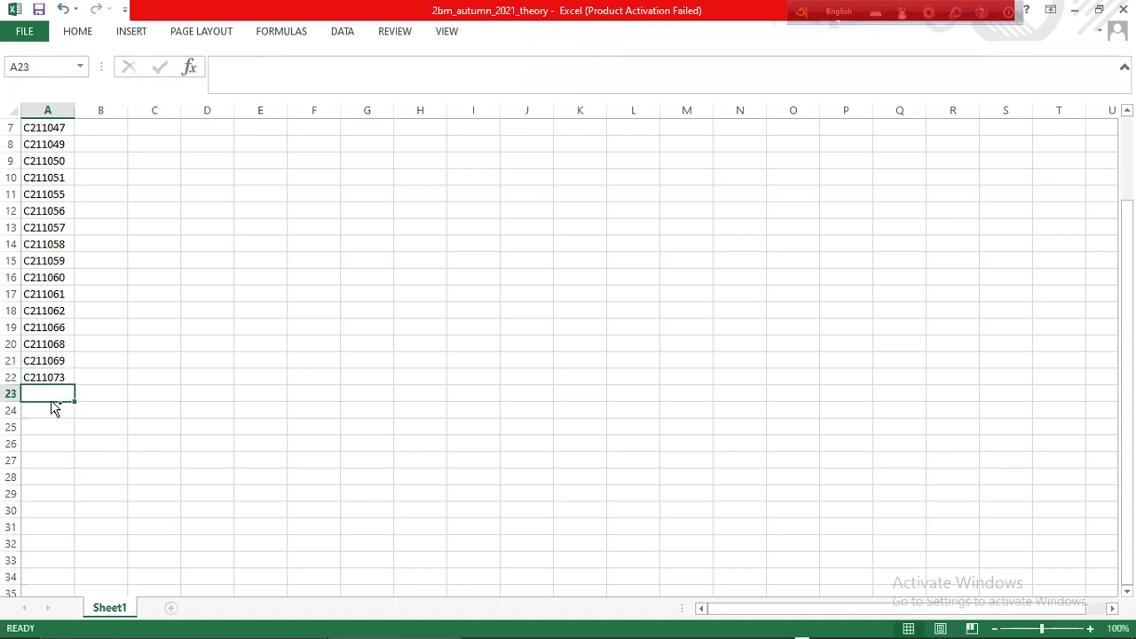
text(C2110)
double_click(67, 395)
text(74)
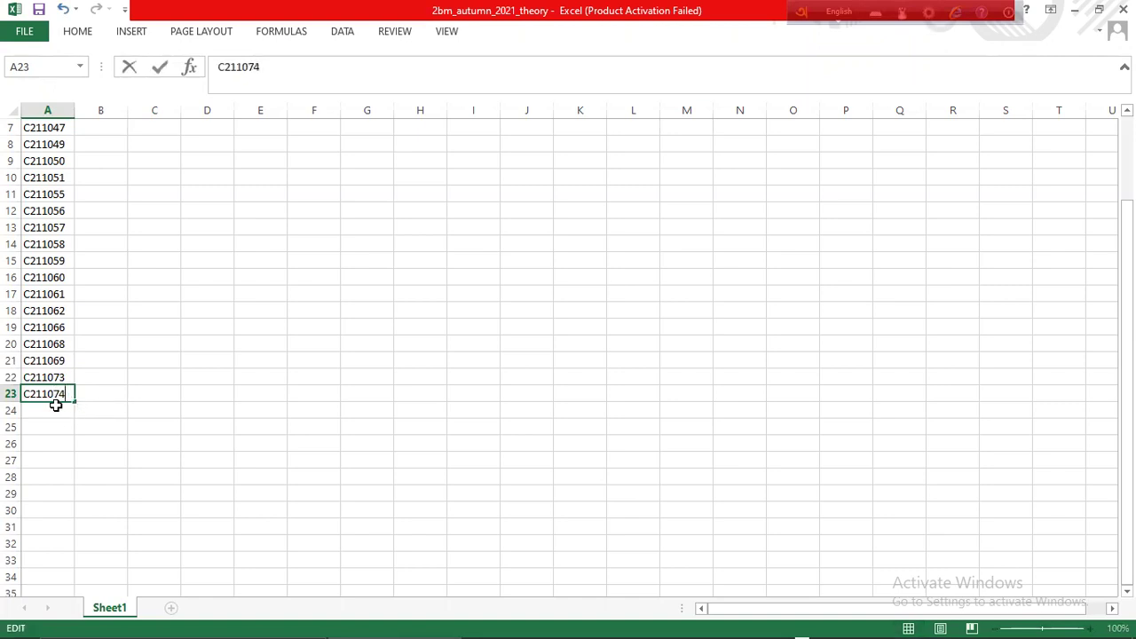
Enter a student's ID number in cell A24, adding two final digits to the shared prefix
click(56, 406)
text(C2110)
double_click(69, 411)
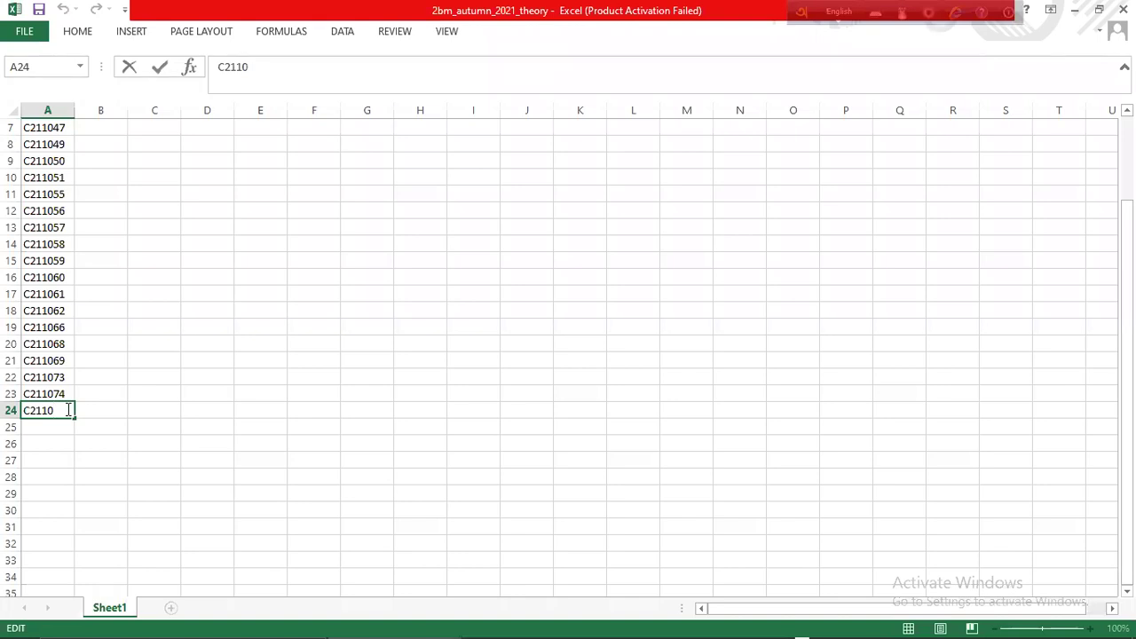
scroll(421, 200, up, 2)
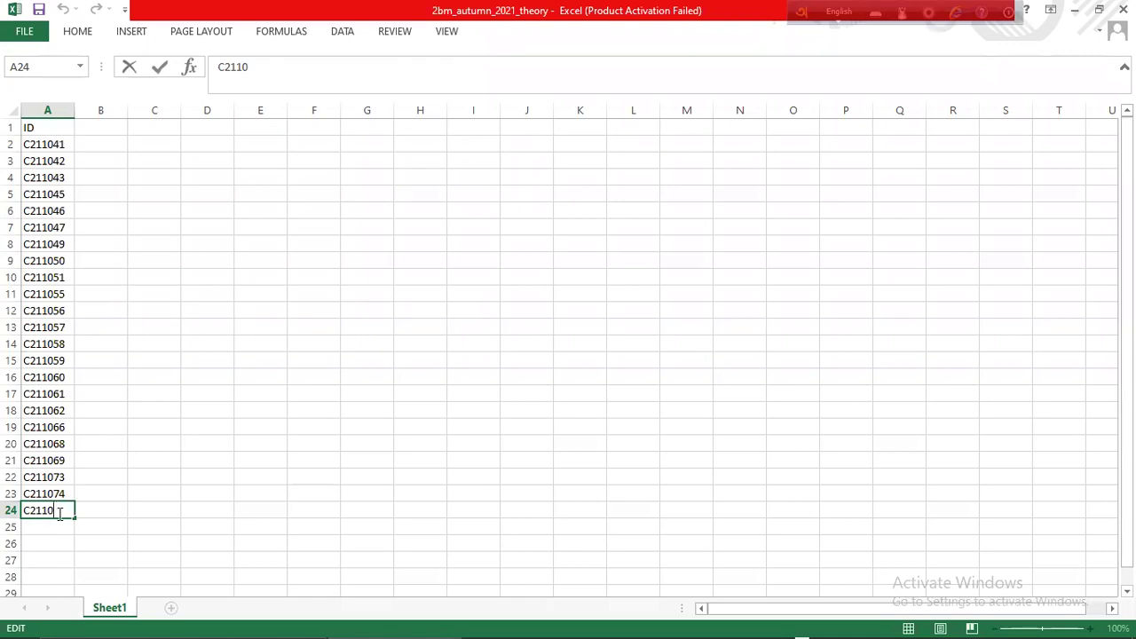
text(53)
click(215, 546)
click(45, 528)
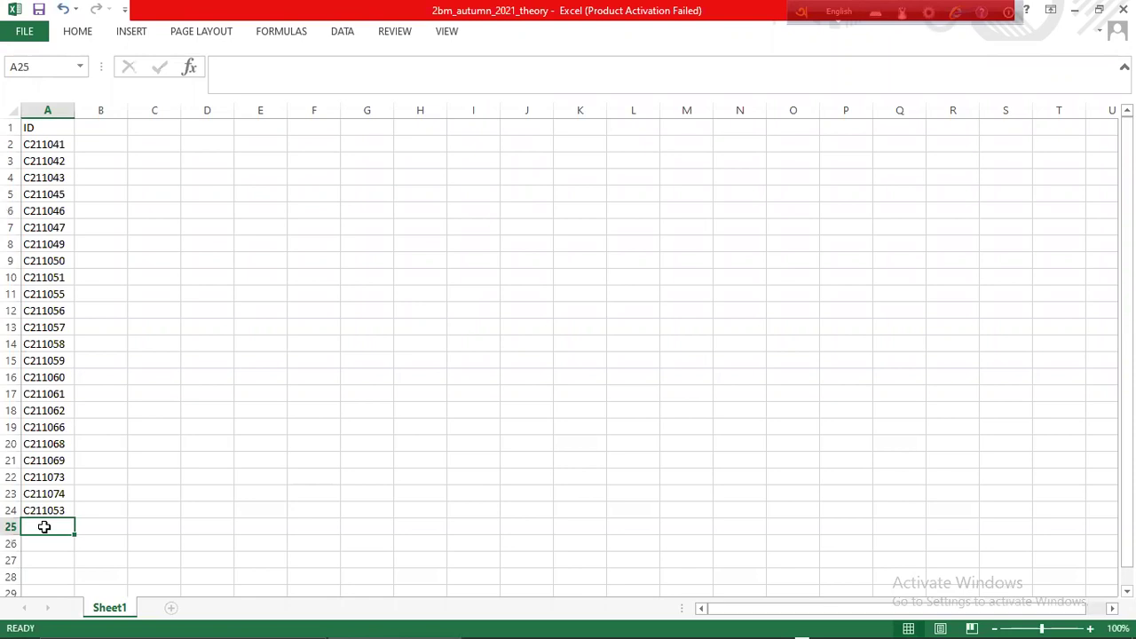
Replace the last five digits of the student's ID number in cell A24 so it uses the other intake's prefix
double_click(46, 512)
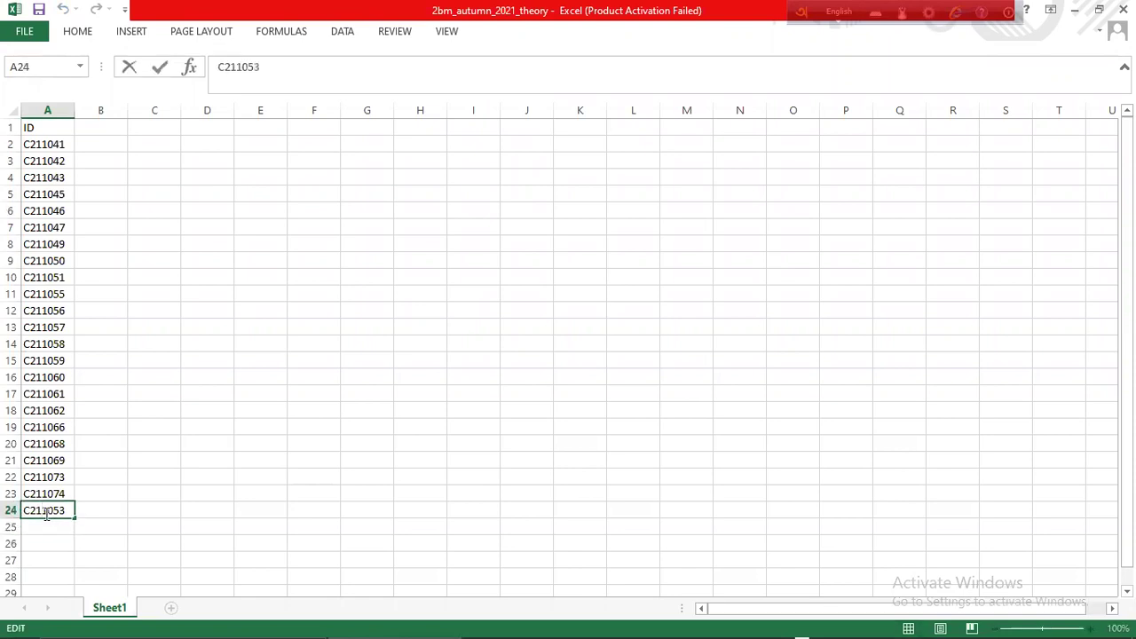
key(BackSpace)
key(BackSpace)
key(BackSpace)
key(BackSpace)
key(BackSpace)
text(01052)
key(ctrl+Return)
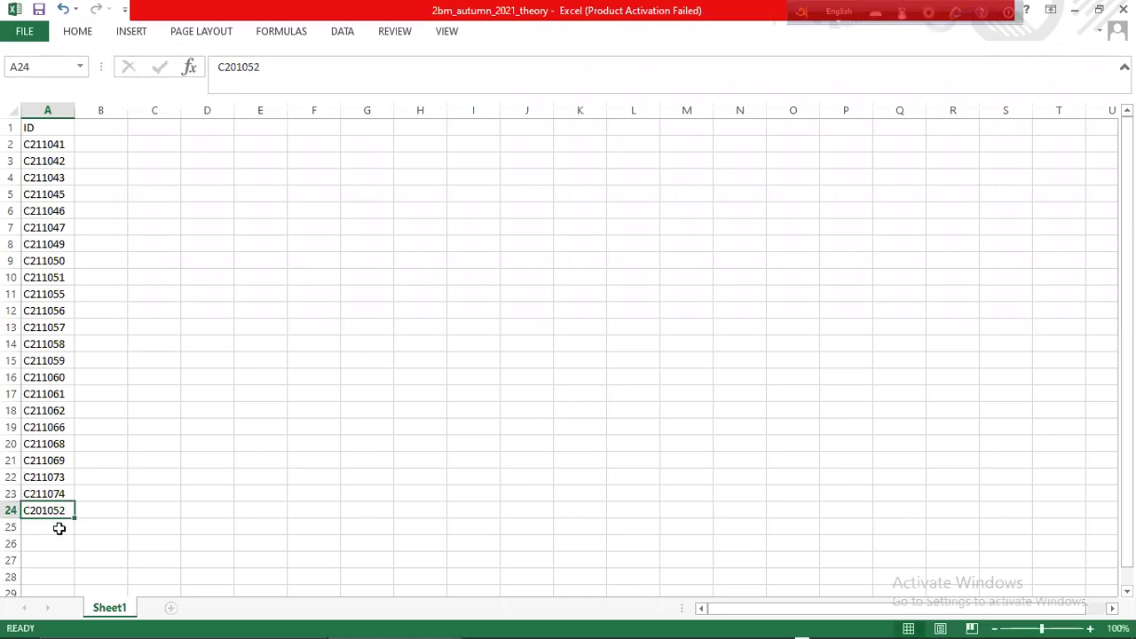
Enter the next student's full ID number in cell A25
key(Down)
key(Down)
click(41, 525)
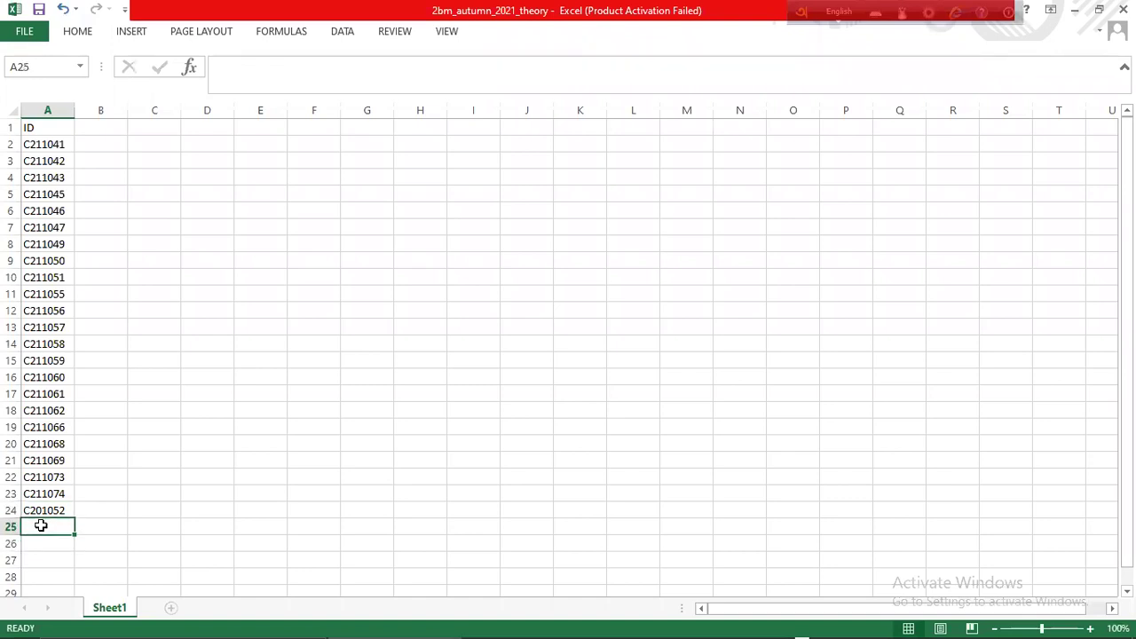
text(C)
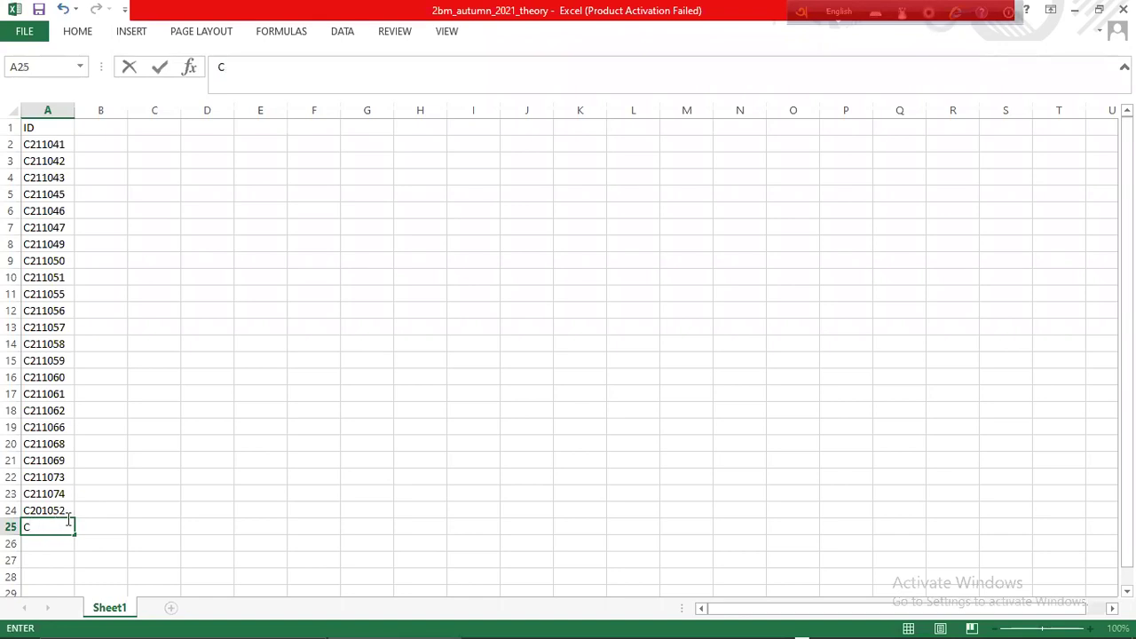
text(201024)
Change the final digit of the student's ID number in cell A24 to 3
click(38, 506)
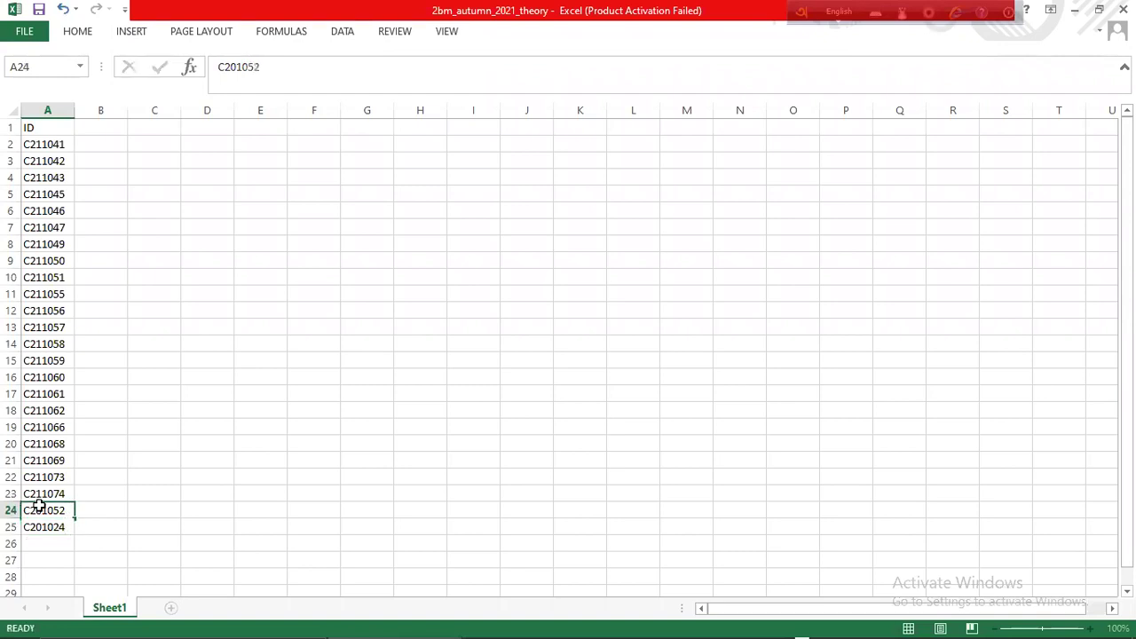
double_click(65, 510)
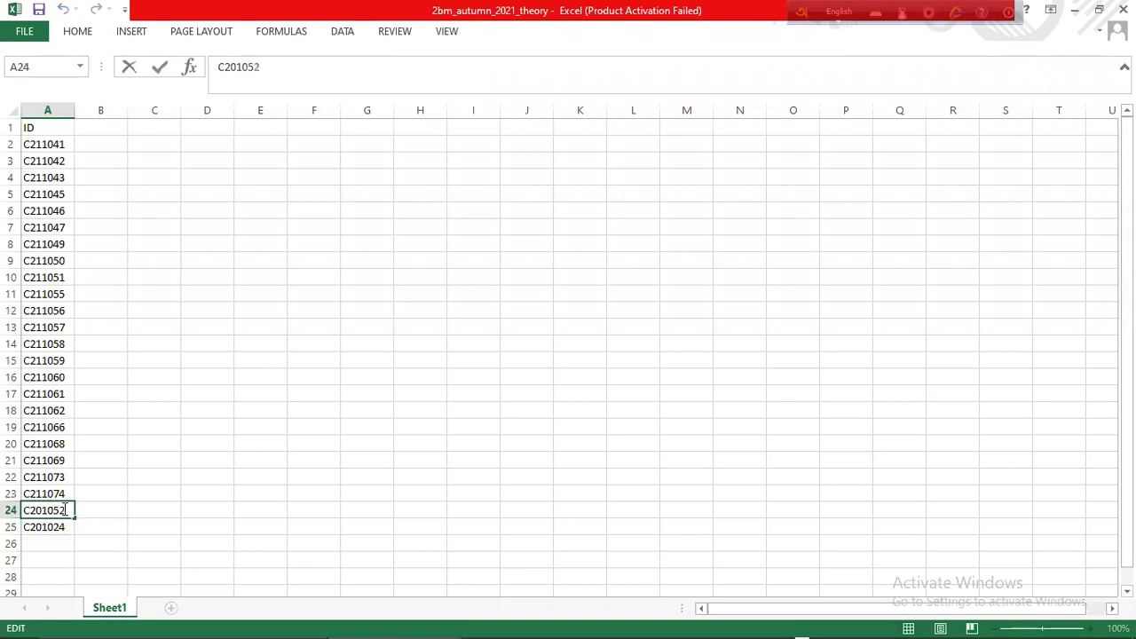
key(BackSpace)
text(3)
Enter the next two students' full ID numbers in cells A26 and A27
click(54, 542)
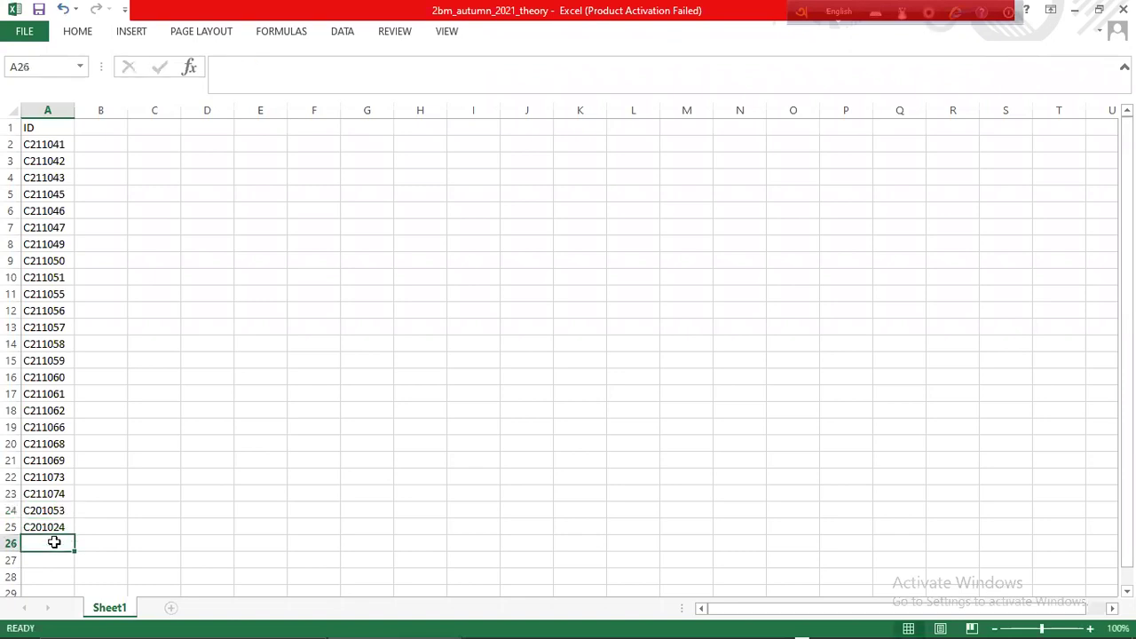
text(C201043)
scroll(55, 542, down, 3)
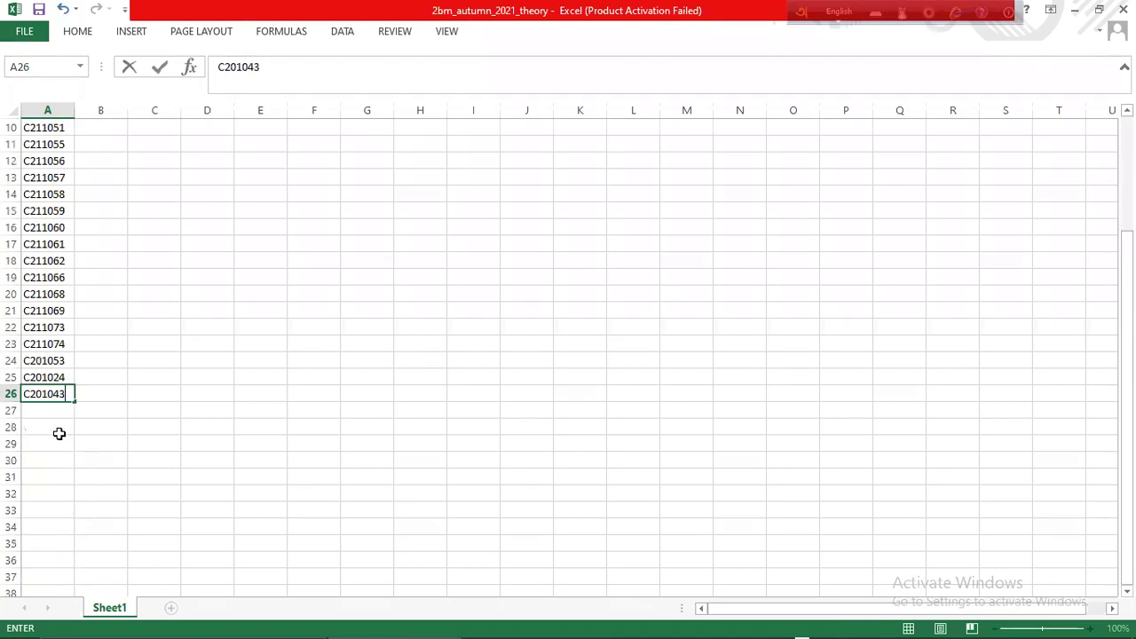
click(43, 412)
text(C)
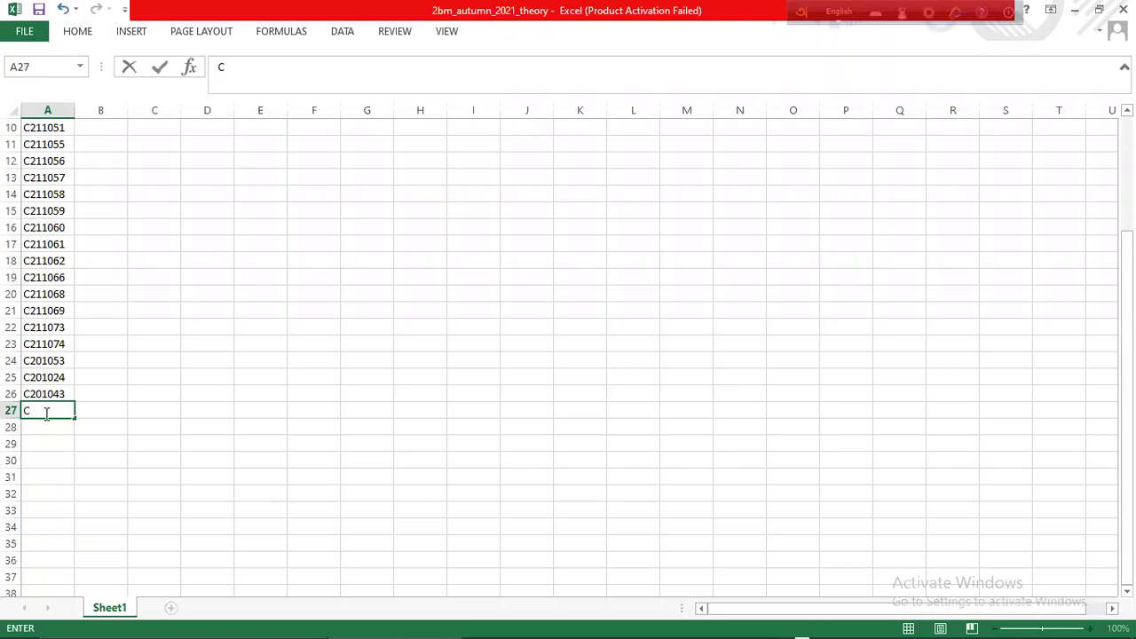
text(201034)
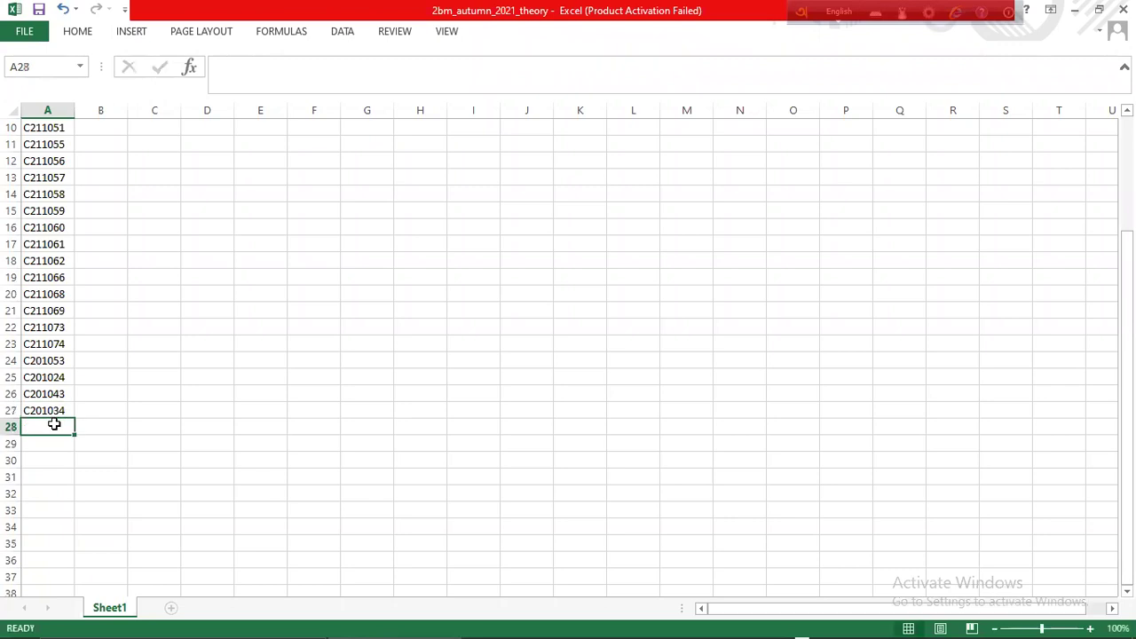
Enter the following two students' full ID numbers in cells A28 and A29
text(C)
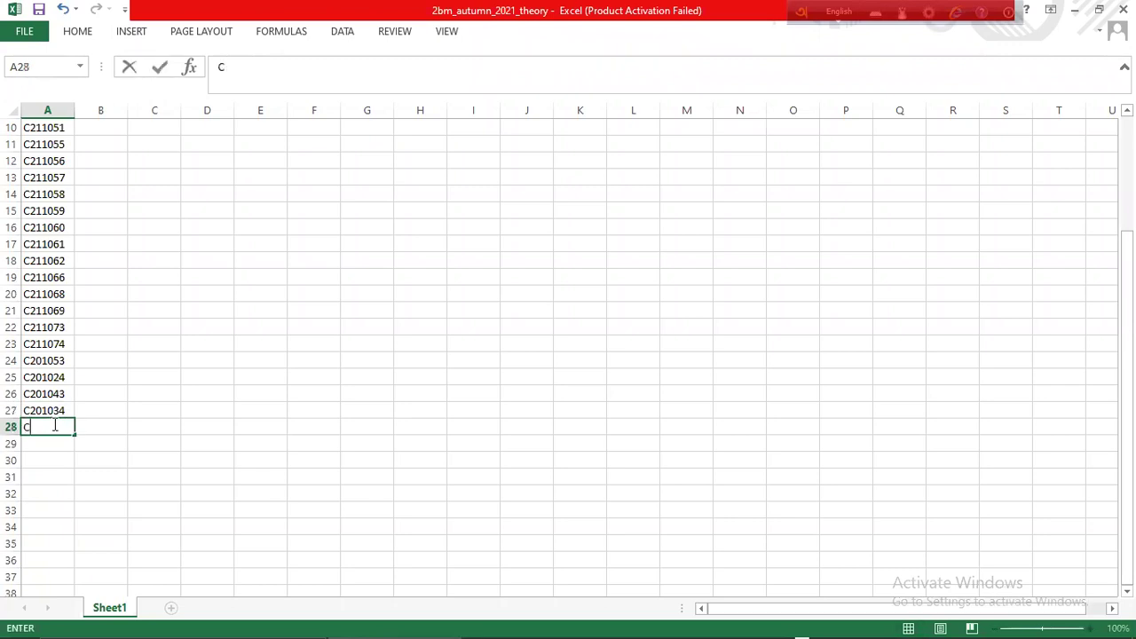
text(201075)
click(60, 447)
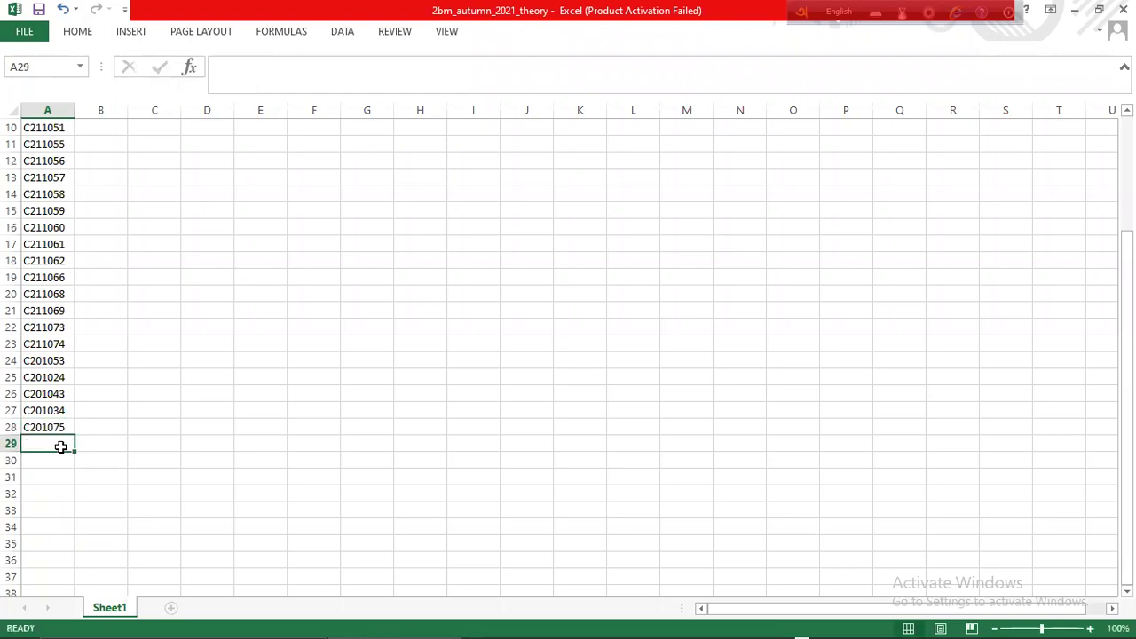
text(C2010)
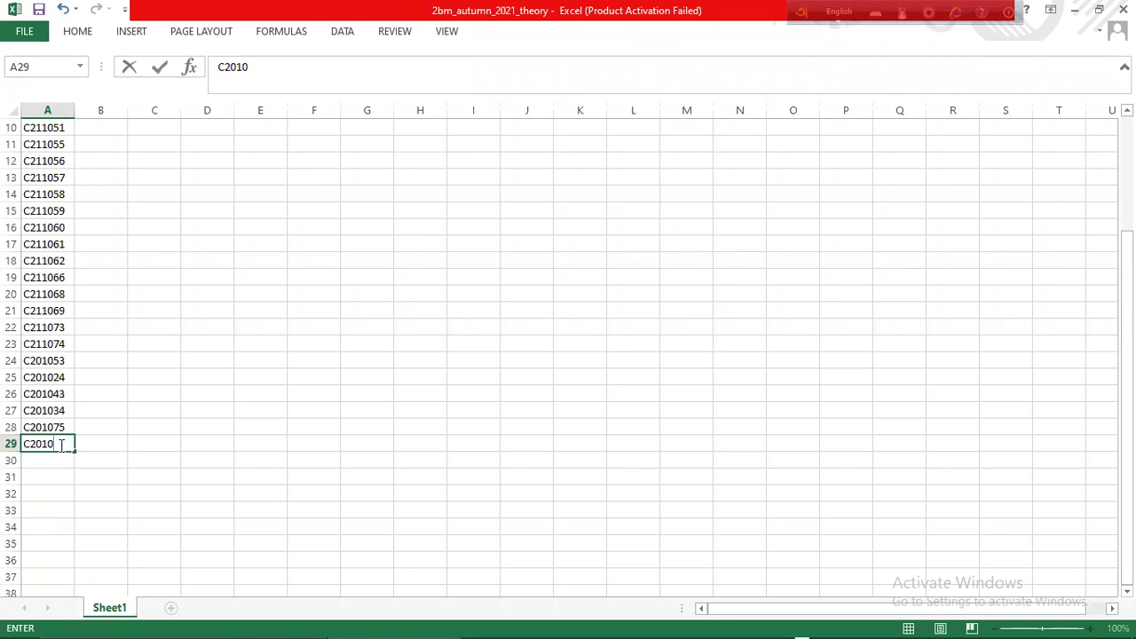
text(21)
click(52, 467)
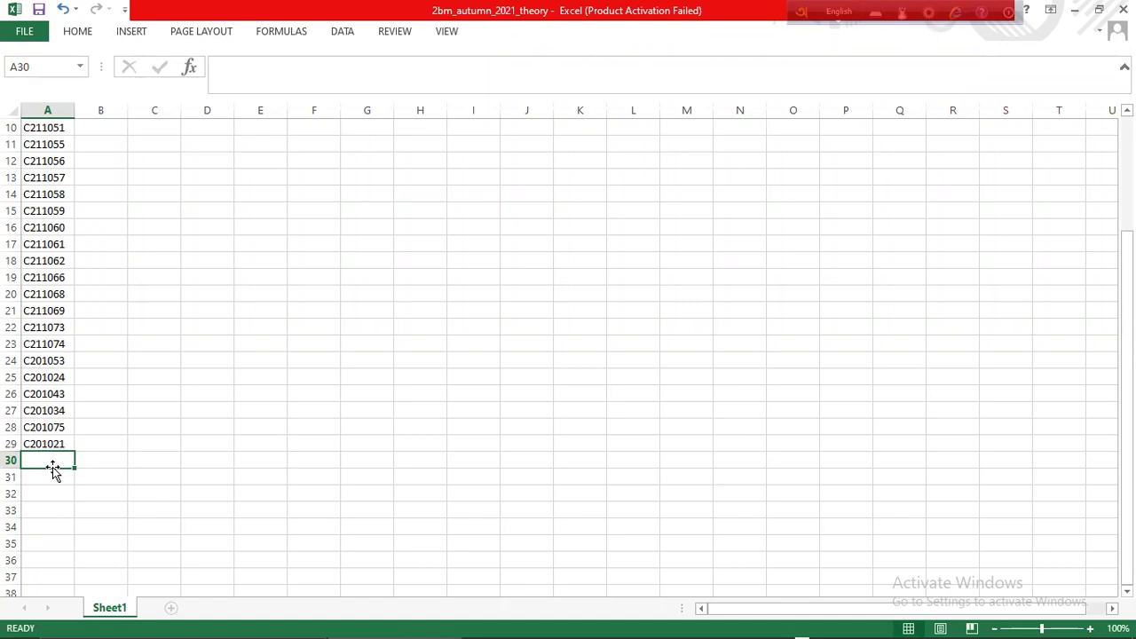
Enter the next student's full ID number in cell A30
text(C2010)
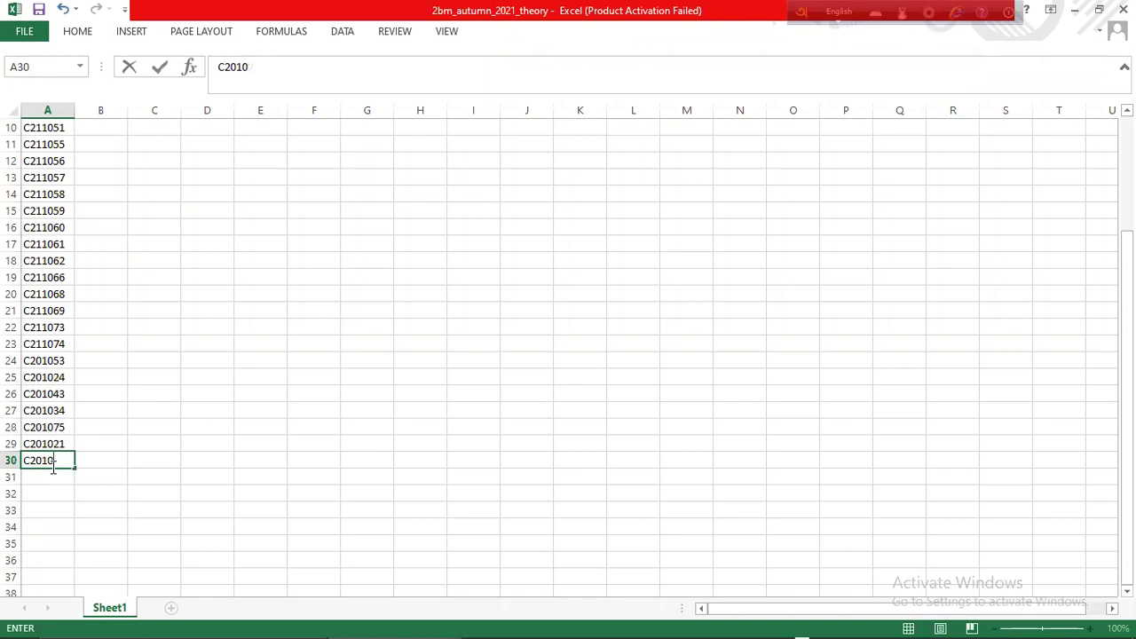
text(26)
click(53, 480)
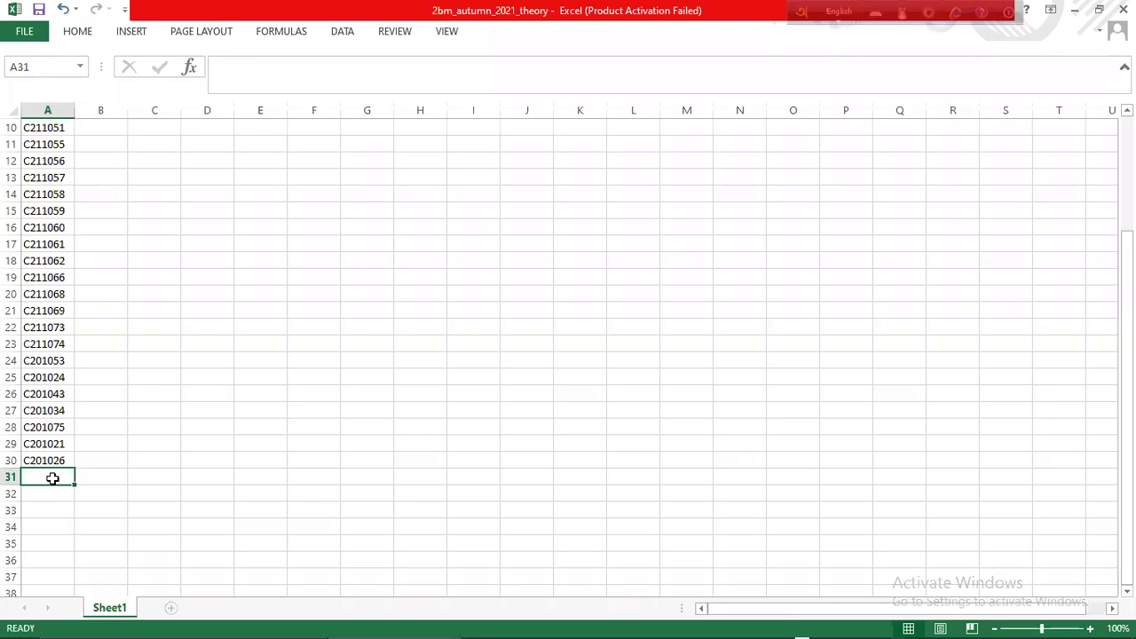
click(197, 244)
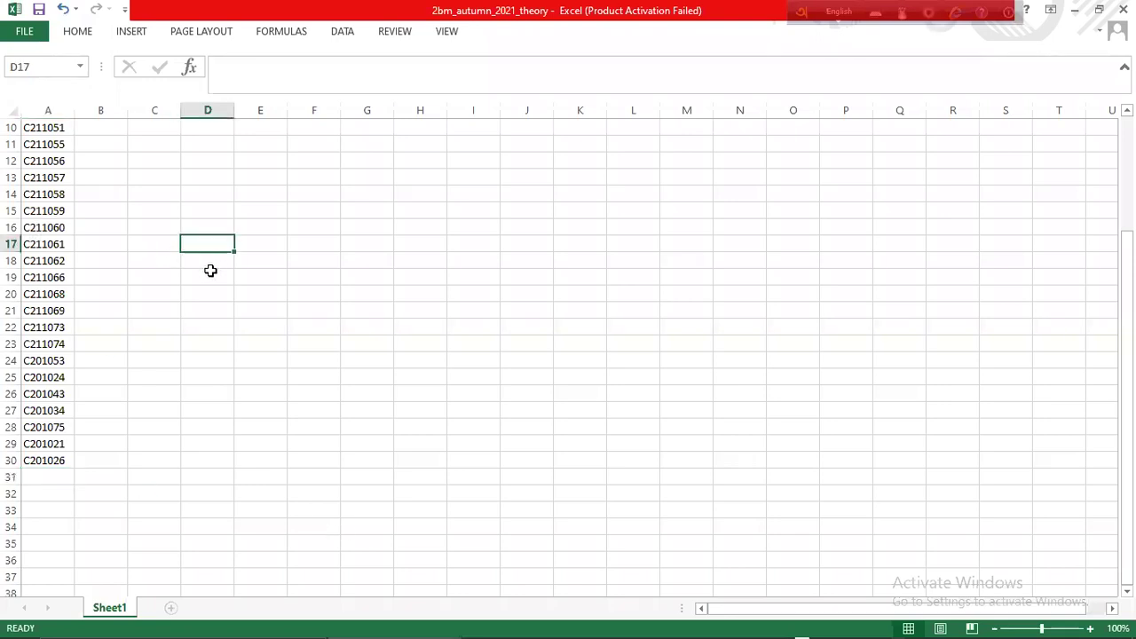
Sort the student ID numbers in cells A2 to A30 in ascending order, leaving the ID header in place
click(46, 453)
scroll(133, 307, up, 1)
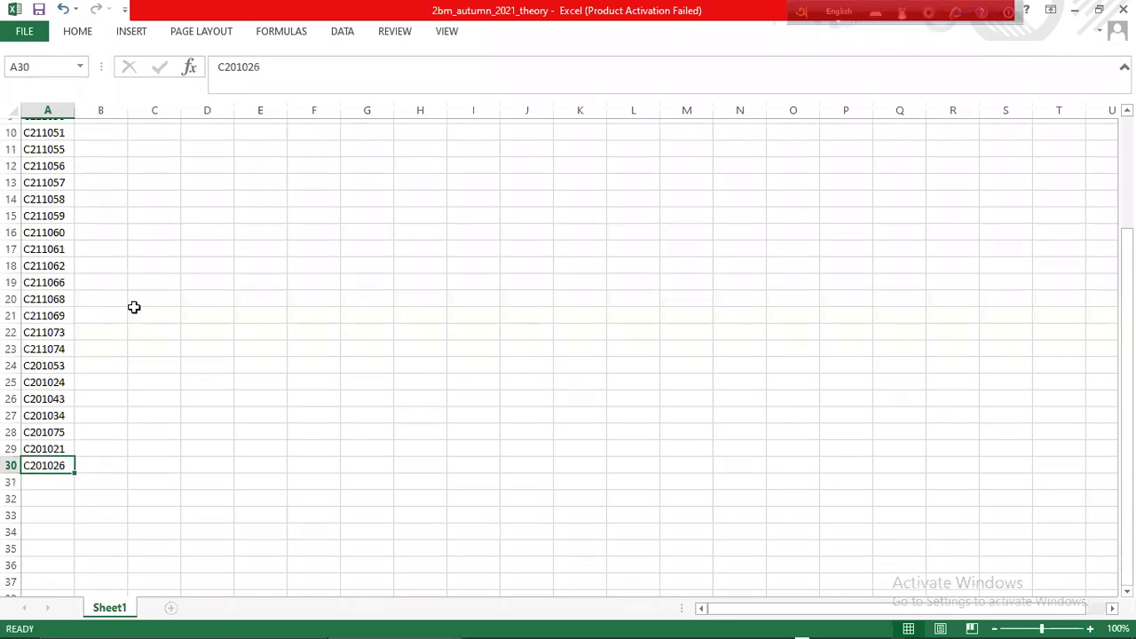
scroll(134, 308, up, 3)
shift+click(43, 144)
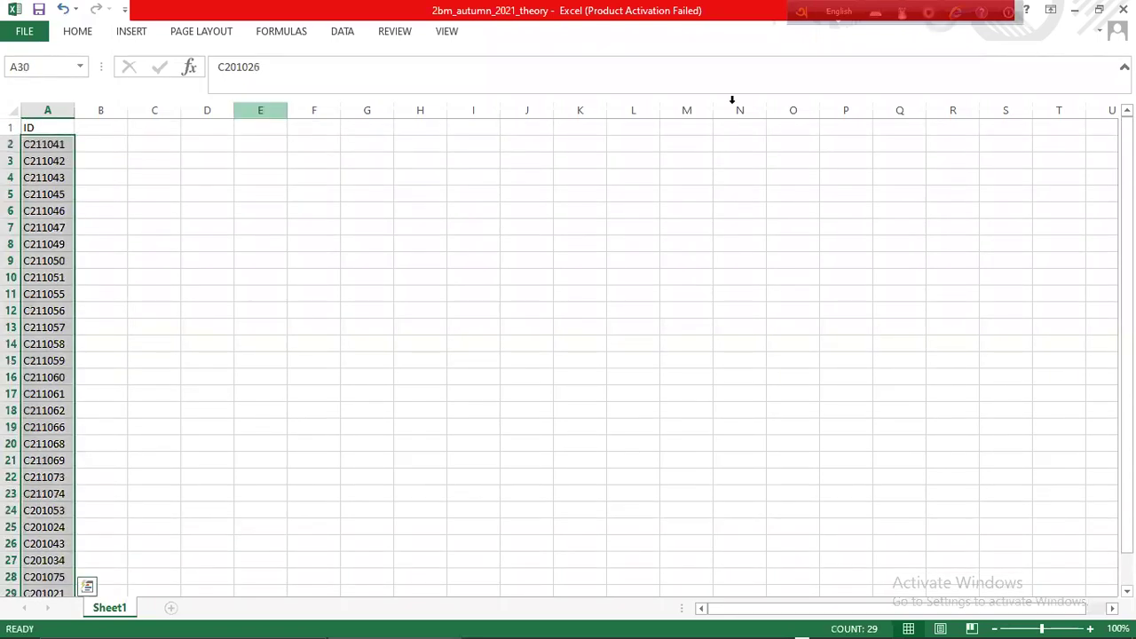
click(78, 32)
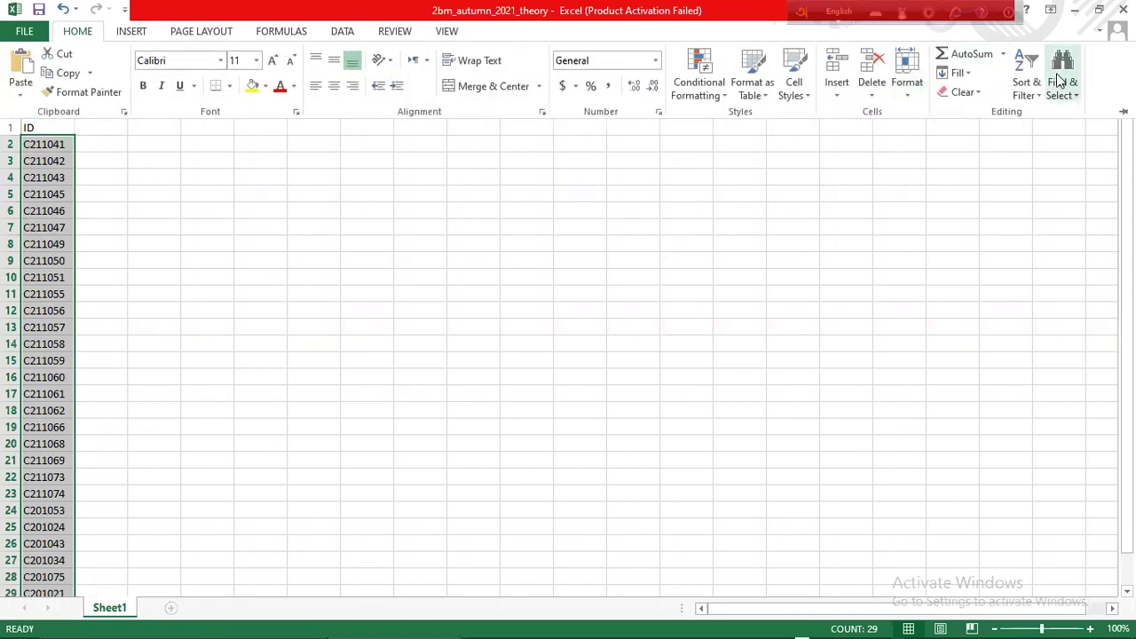
click(1028, 84)
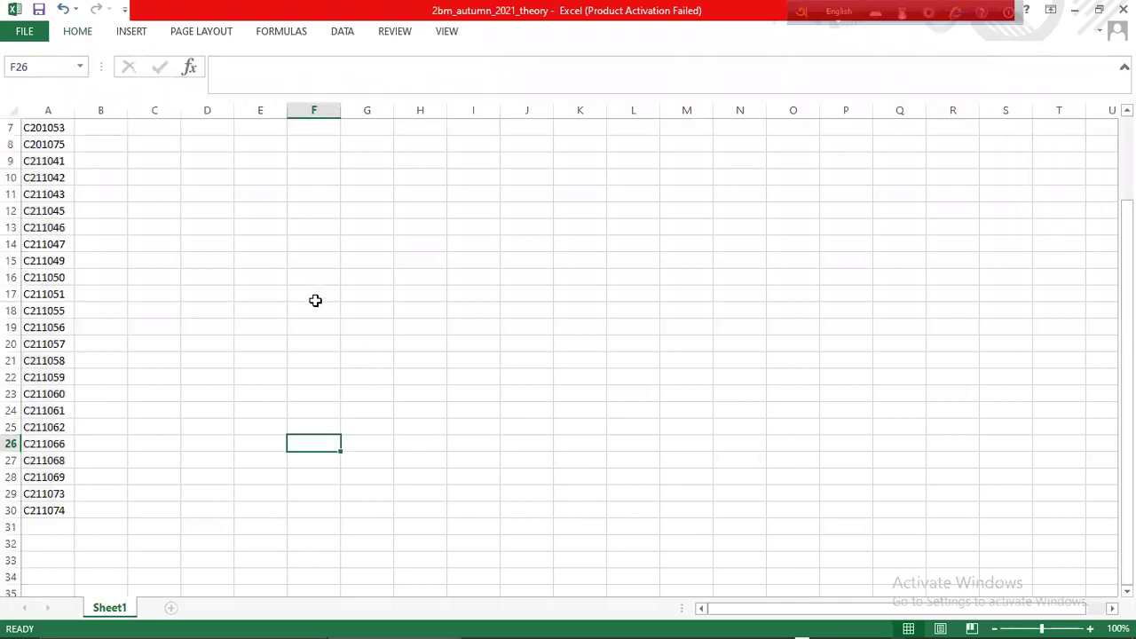
Review the sorted ID column from the first entry in A2 down to the last one in A30
scroll(315, 300, up, 2)
click(36, 148)
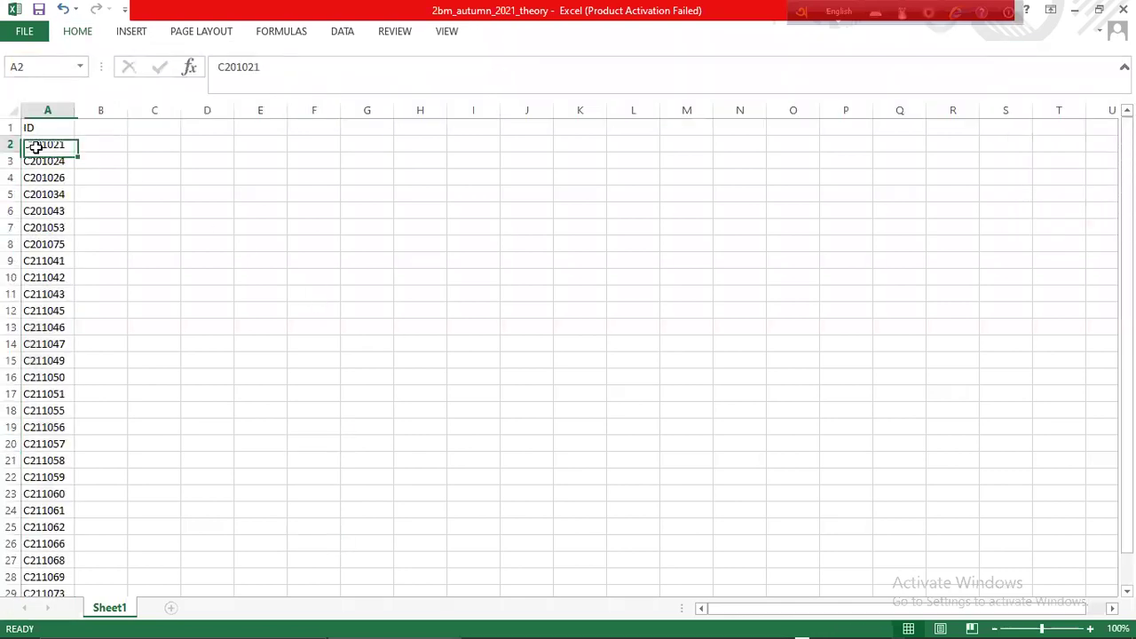
click(256, 178)
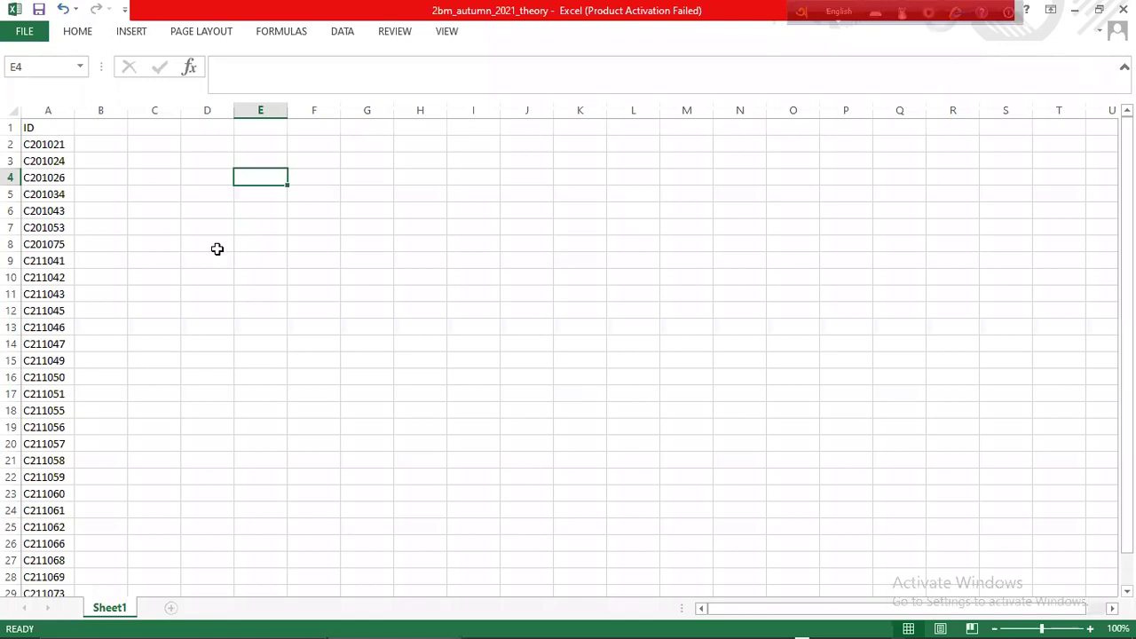
click(38, 145)
scroll(43, 469, down, 3)
click(44, 460)
scroll(285, 435, up, 3)
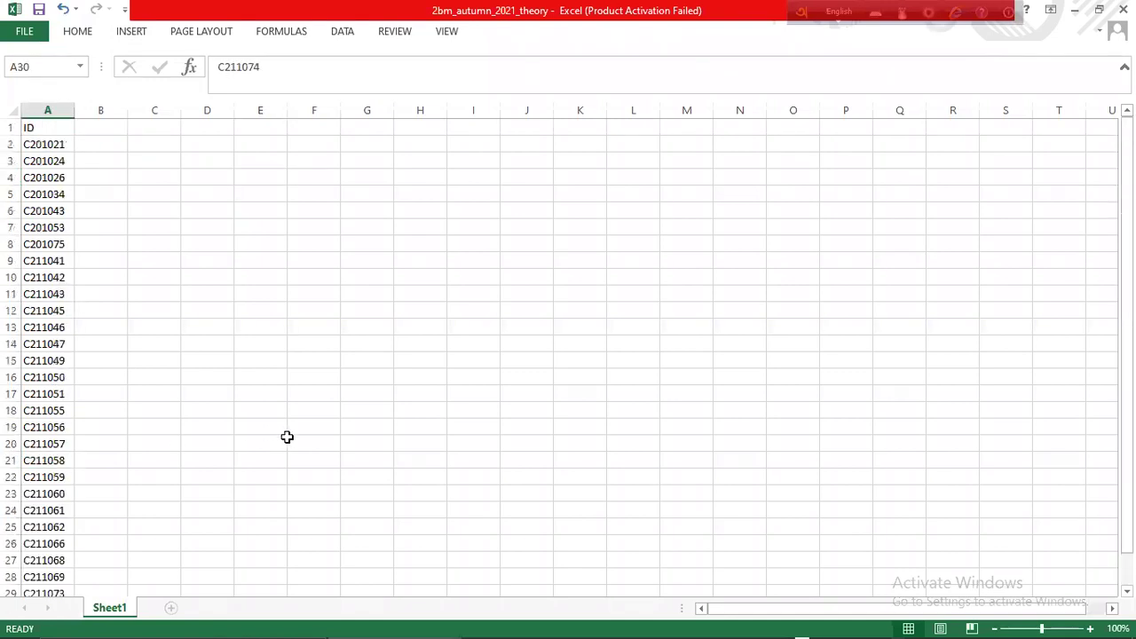
click(265, 272)
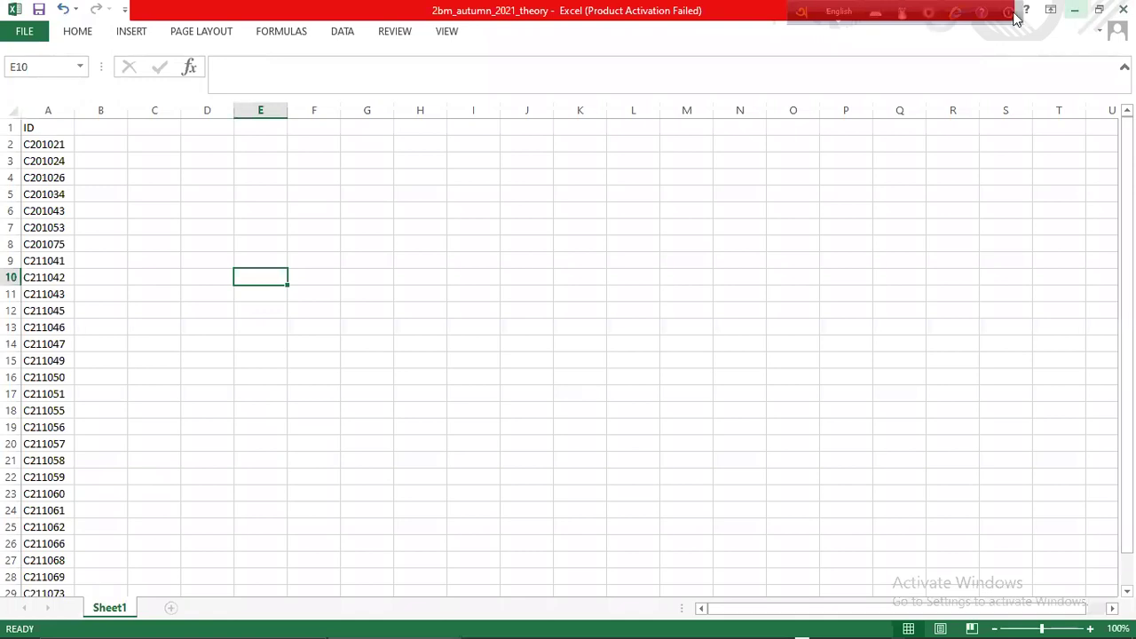